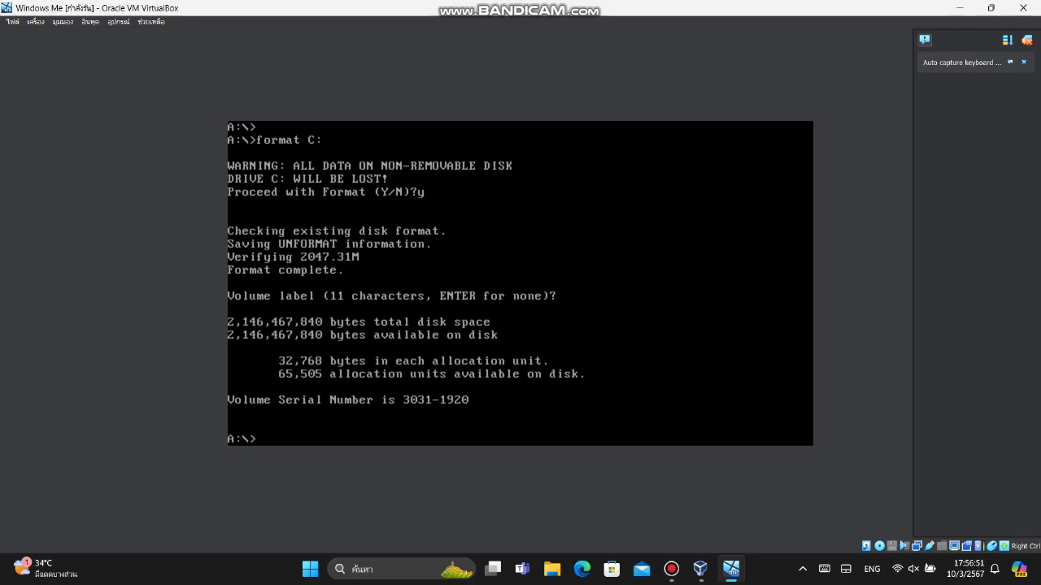
Enter the date command at the DOS prompt of the freshly formatted drive
type("date")
Set the guest's date to 10/13/1999
key("Return")
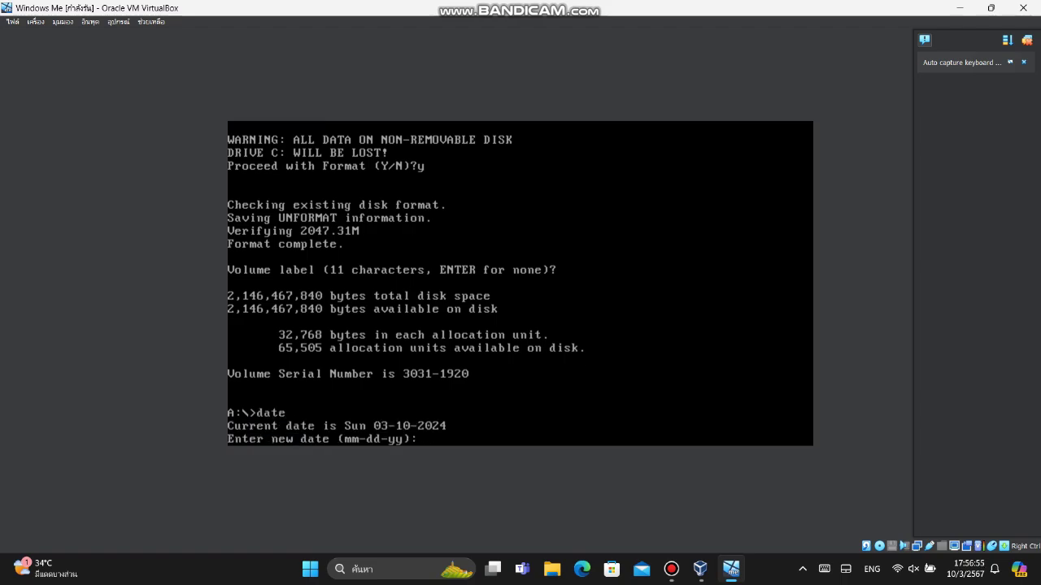
type("10/13/1999")
key("Return")
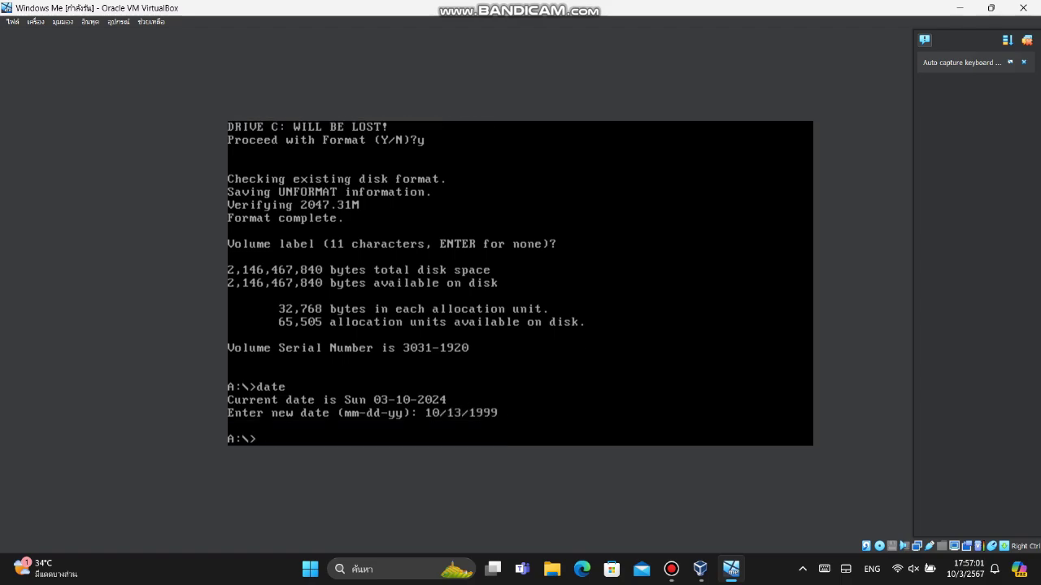
Insert the 4.90.2394 client disc image into the virtual optical drive and switch to R:
left_click(117, 21)
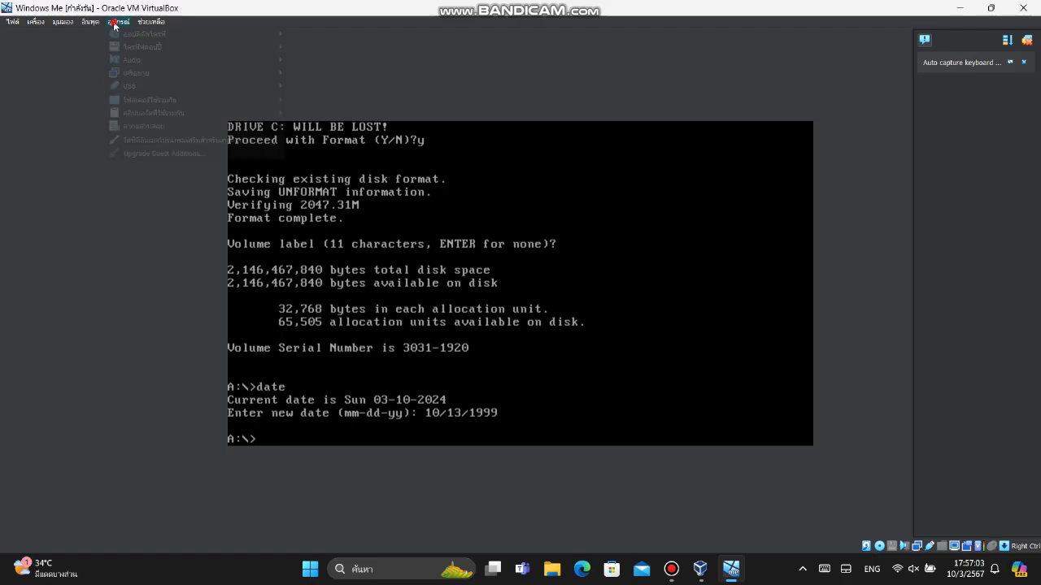
mouse_move(136, 36)
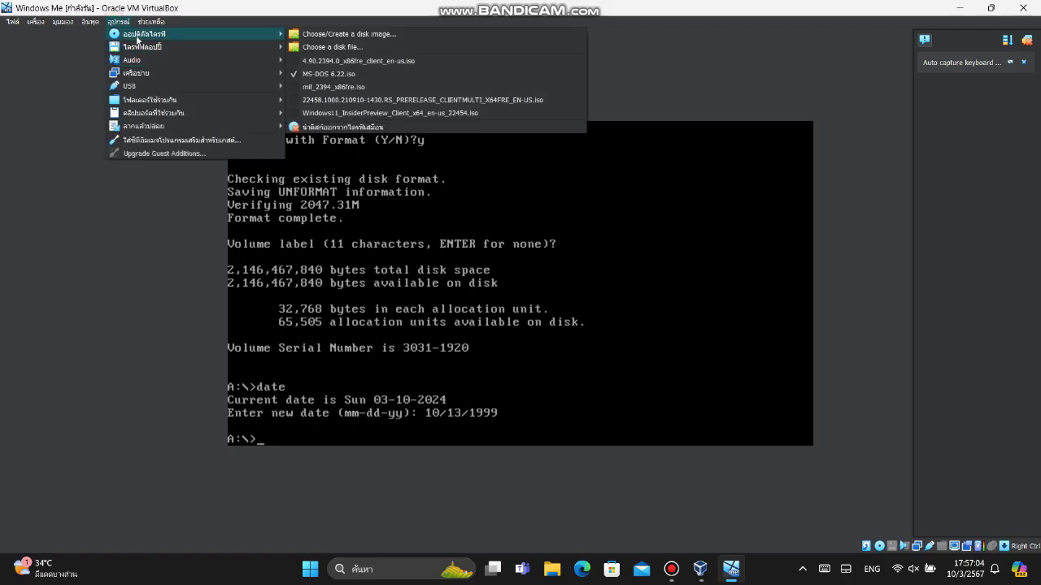
left_click(335, 60)
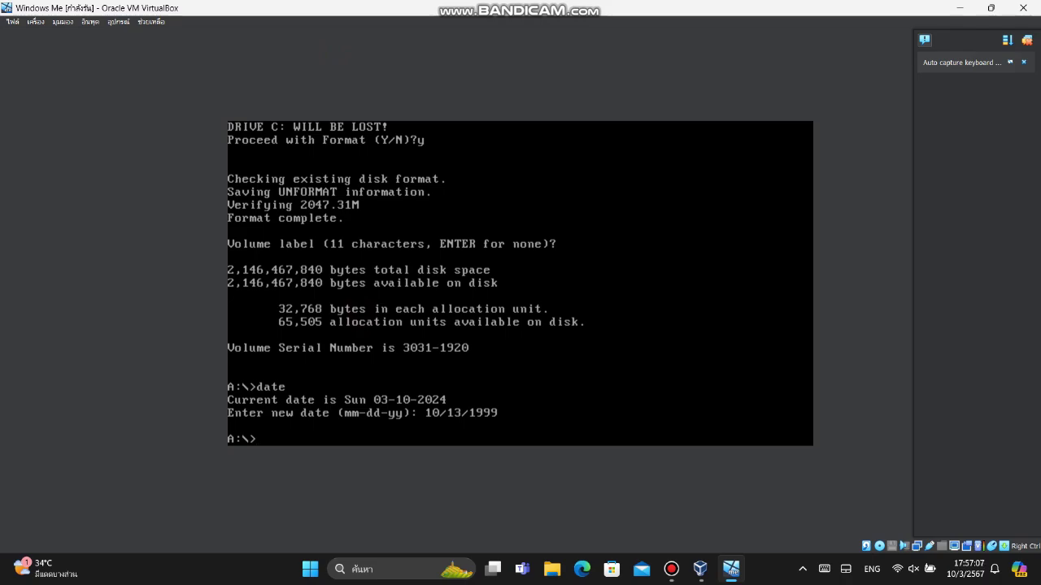
type("R:")
Switch the prompt to drive R: and list its contents
key("Return")
key("Return")
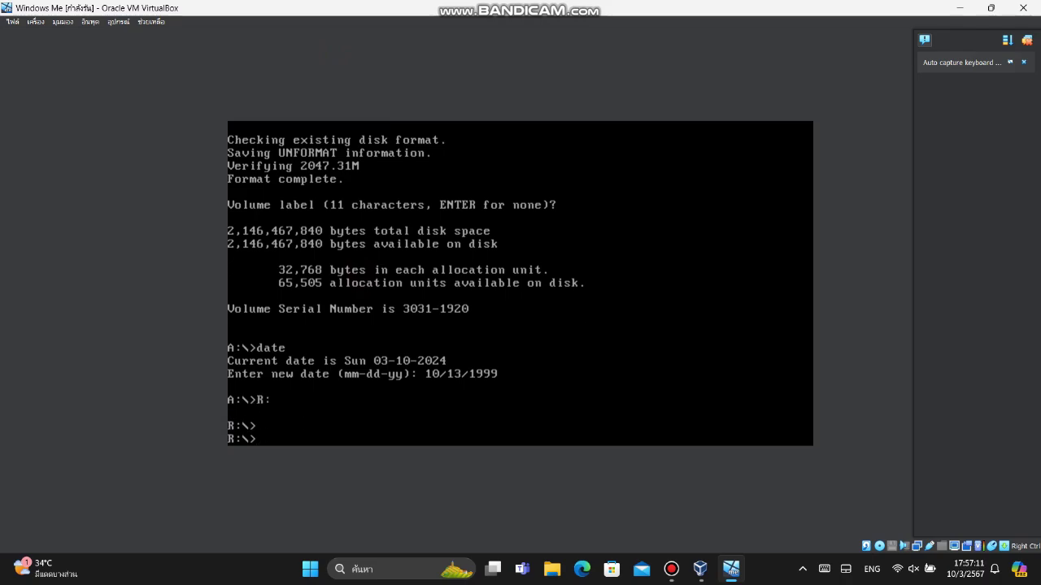
type("R:")
key("Return")
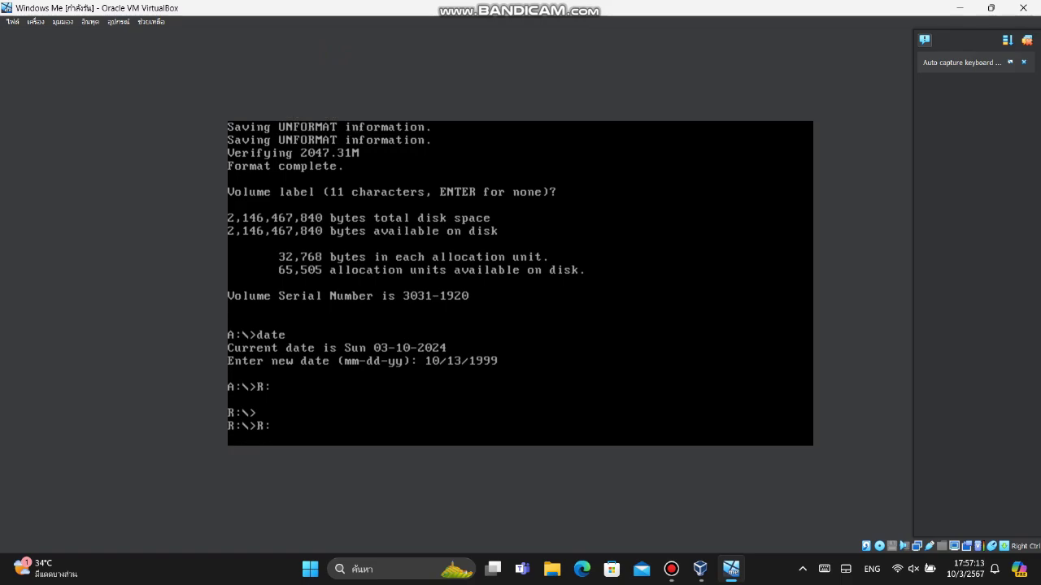
key("Return")
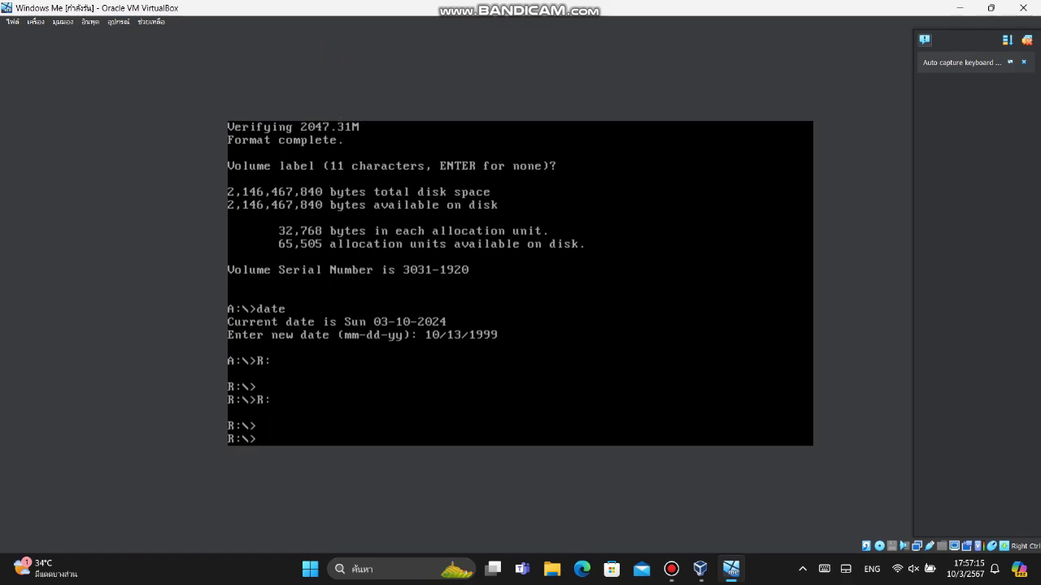
type("dir")
key("Return")
Run setup from the WIN98 folder, continuing past the routine system check
type("cd win98")
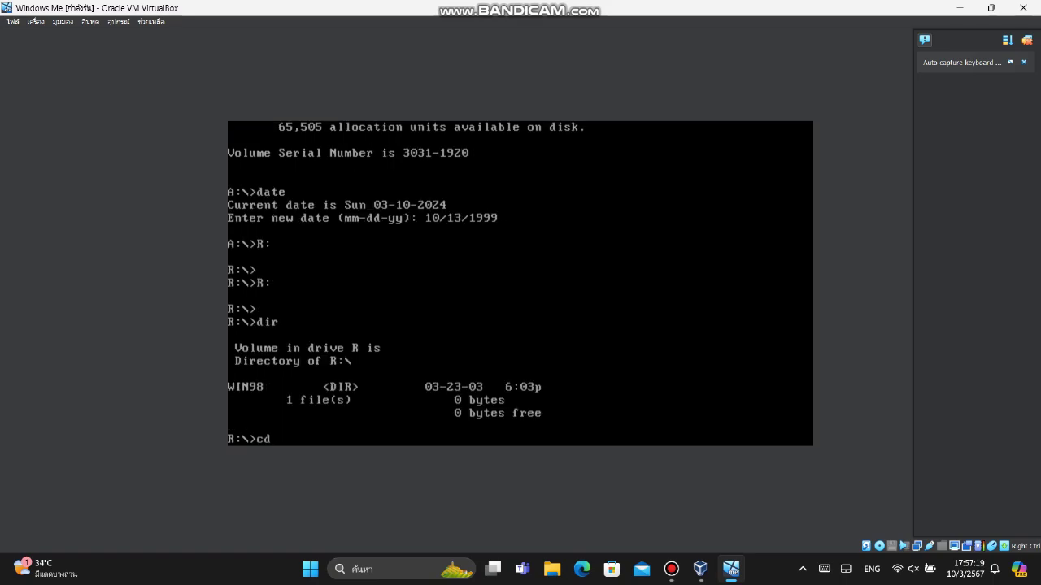
key("Return")
type("dir")
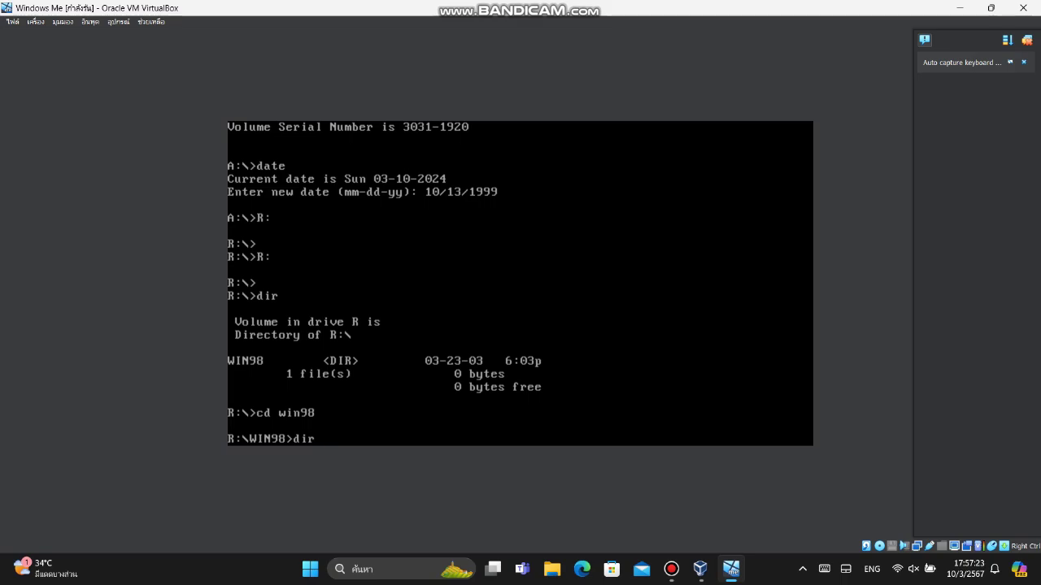
key("Return")
type("setup")
key("Return")
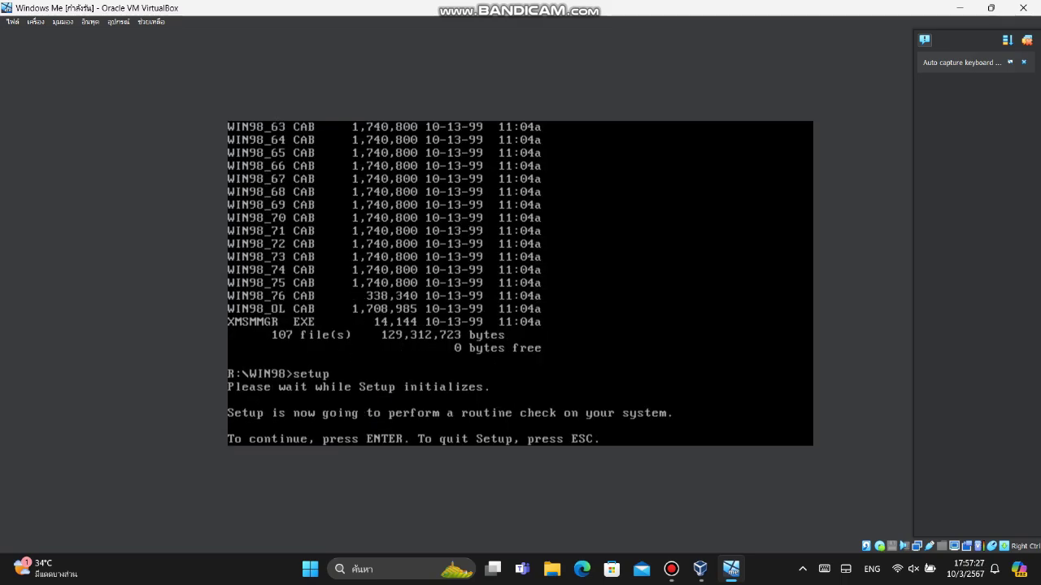
key("Return")
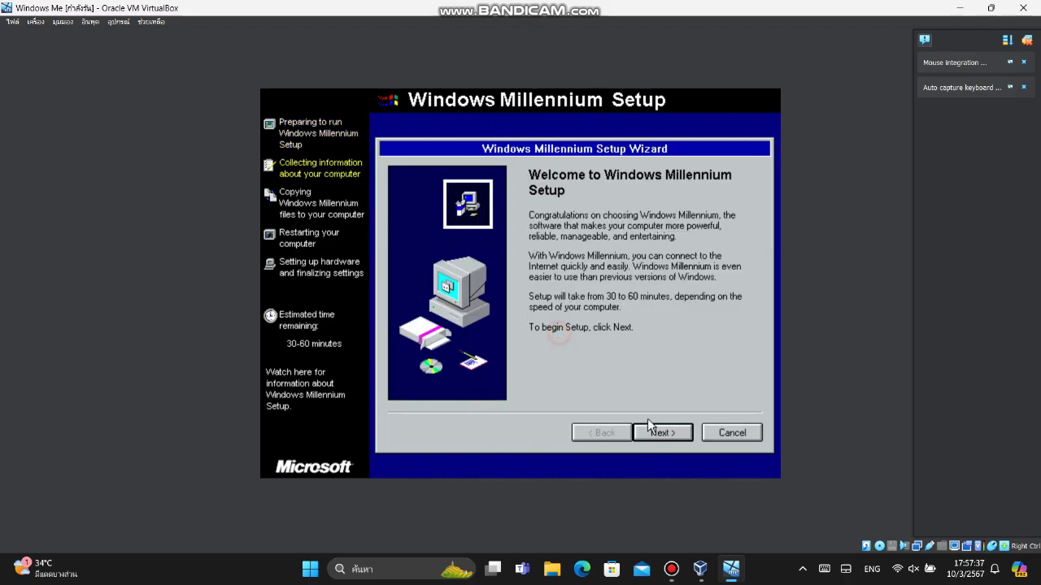
Move past the welcome page and accept the license agreement
key("Return")
left_click(423, 366)
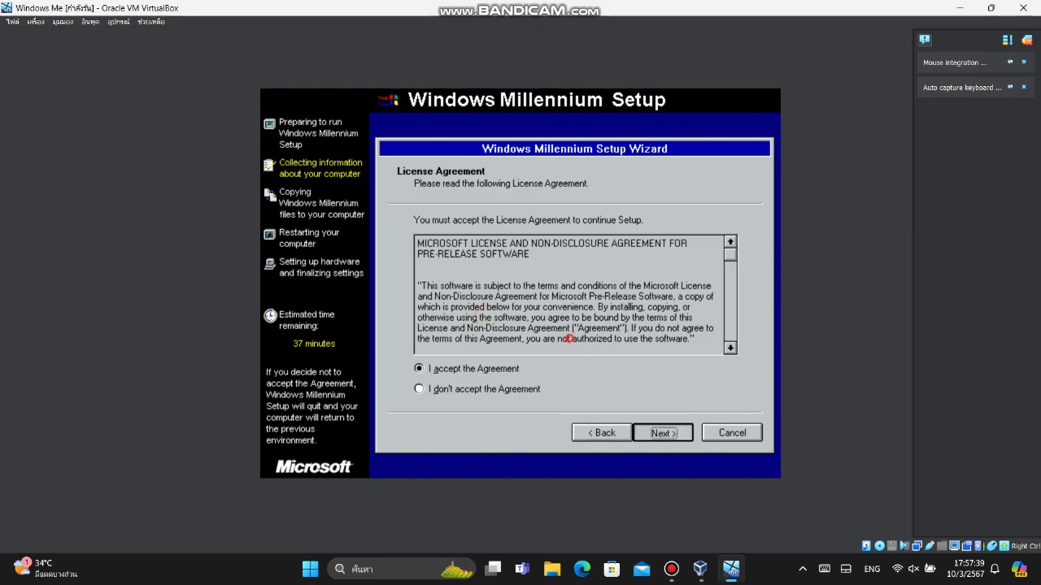
left_click(676, 435)
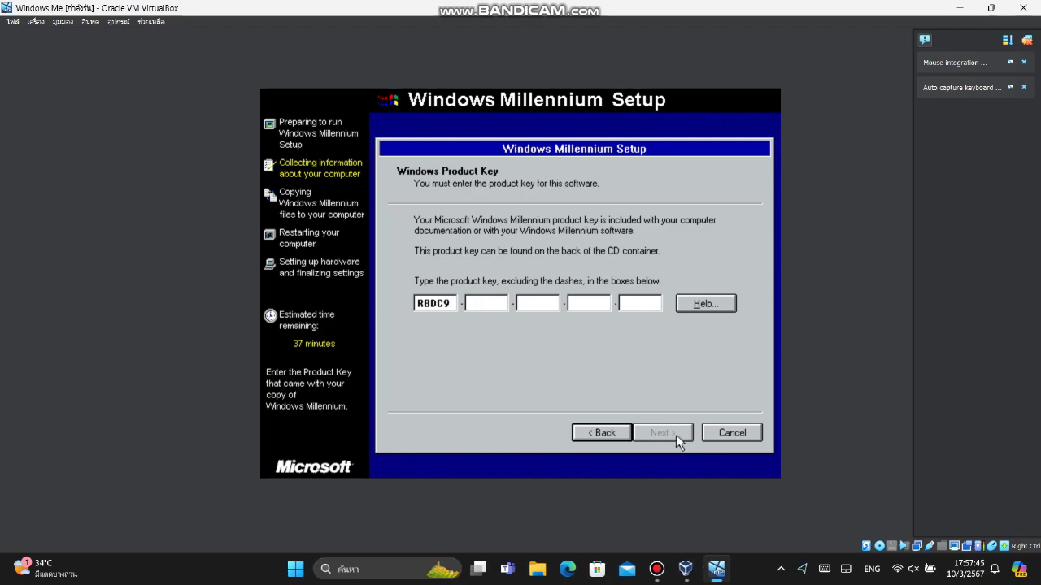
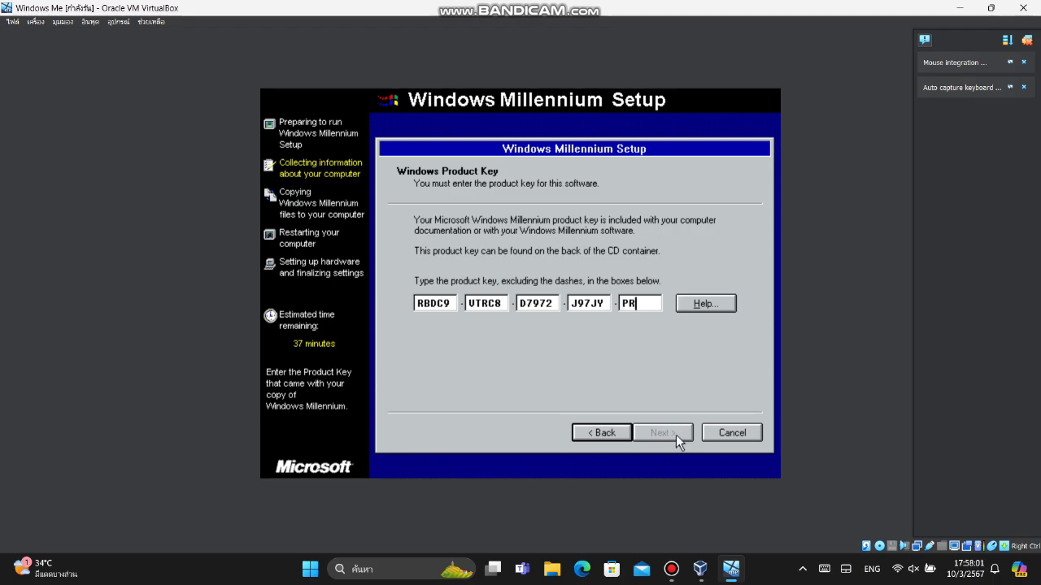
Enter the product key and keep the default install folder
left_click(663, 433)
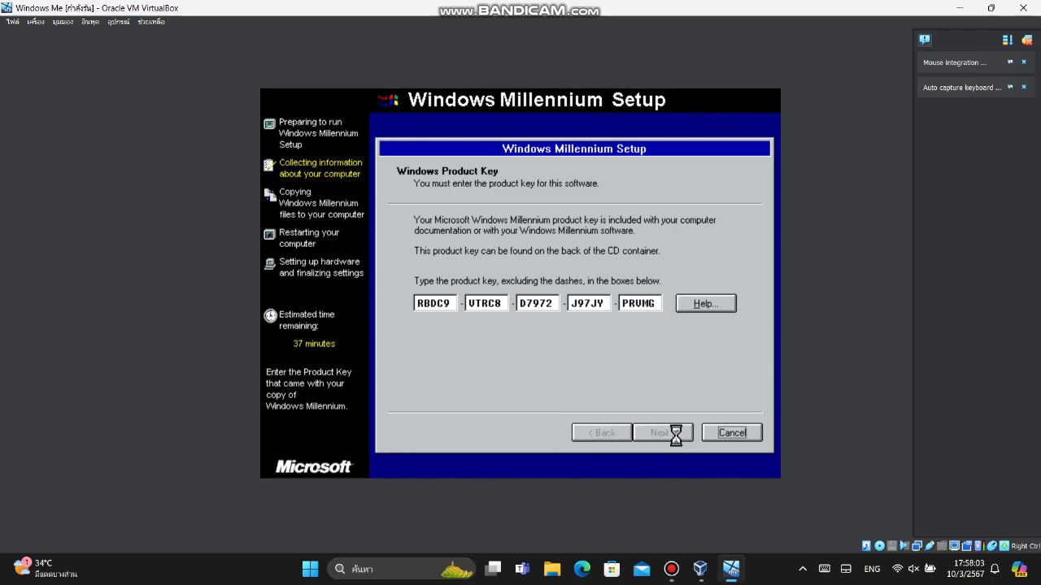
left_click(662, 430)
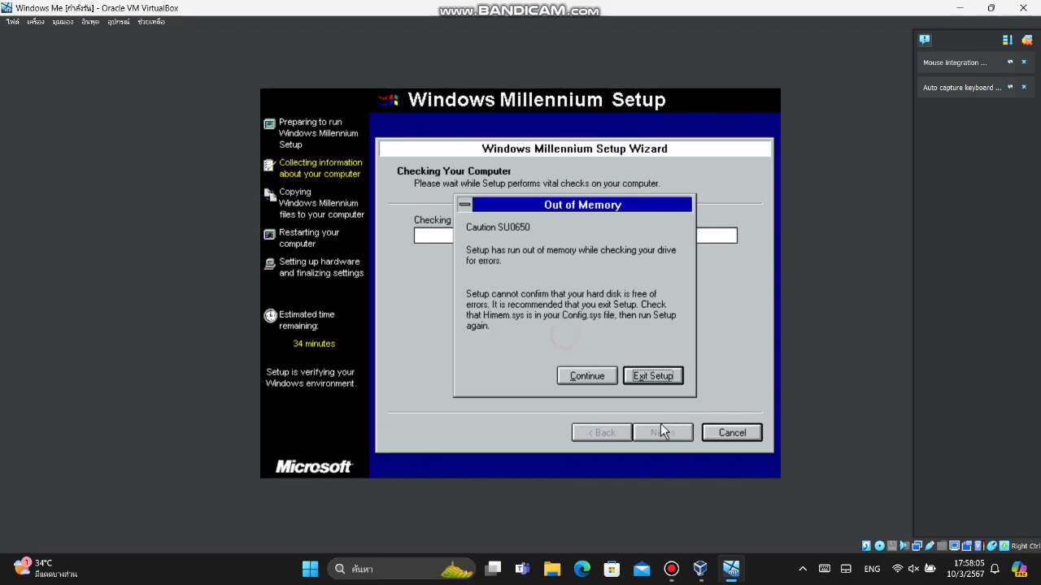
Dismiss the out-of-memory warning, keep Typical setup, enter the user name, and keep recommended components
left_click(587, 375)
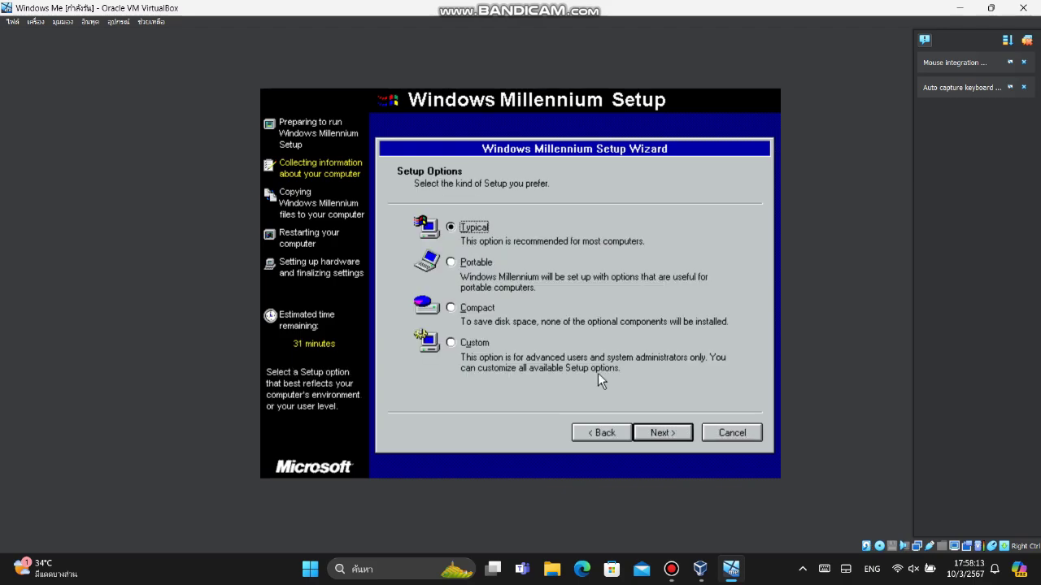
left_click(663, 431)
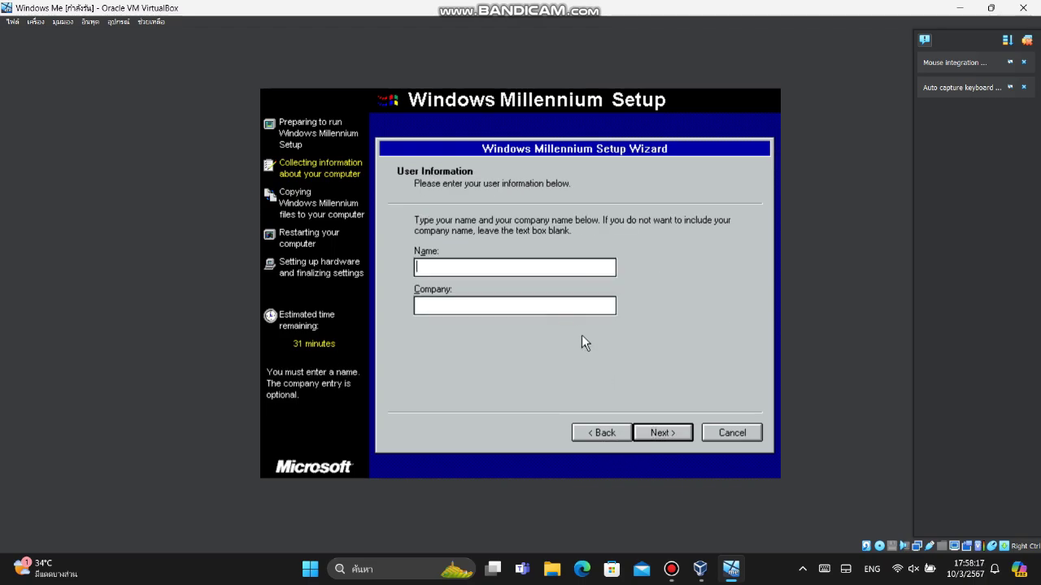
type("Smart")
key("Return")
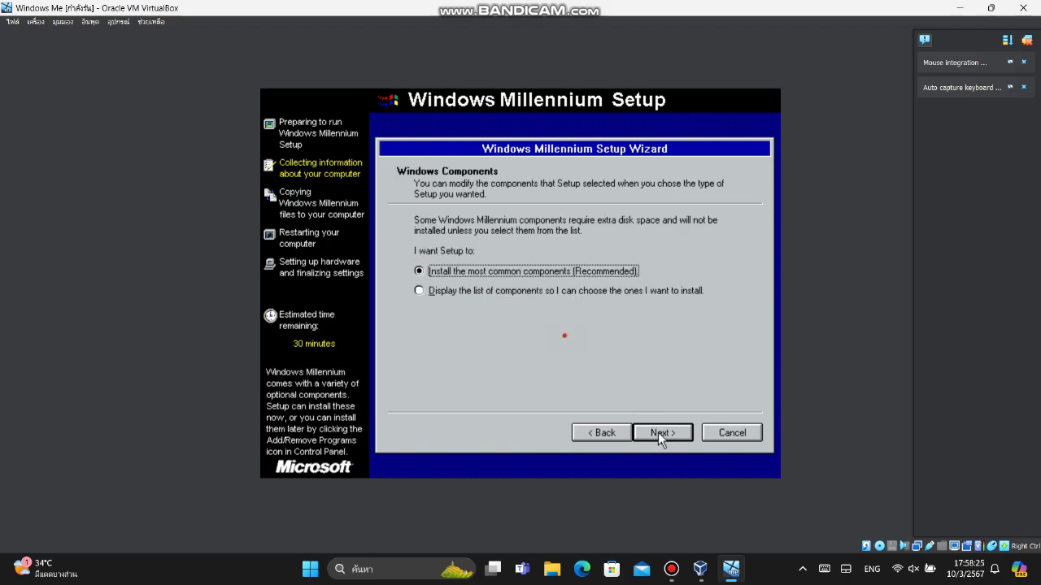
left_click(658, 432)
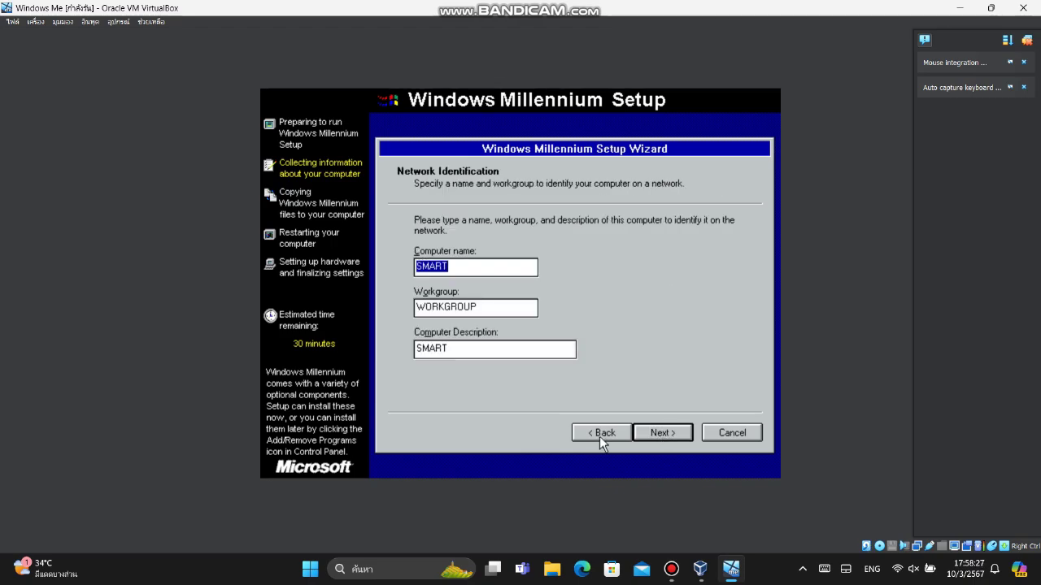
Keep the default computer name, workgroup, United States location and Pacific time zone
left_click(664, 433)
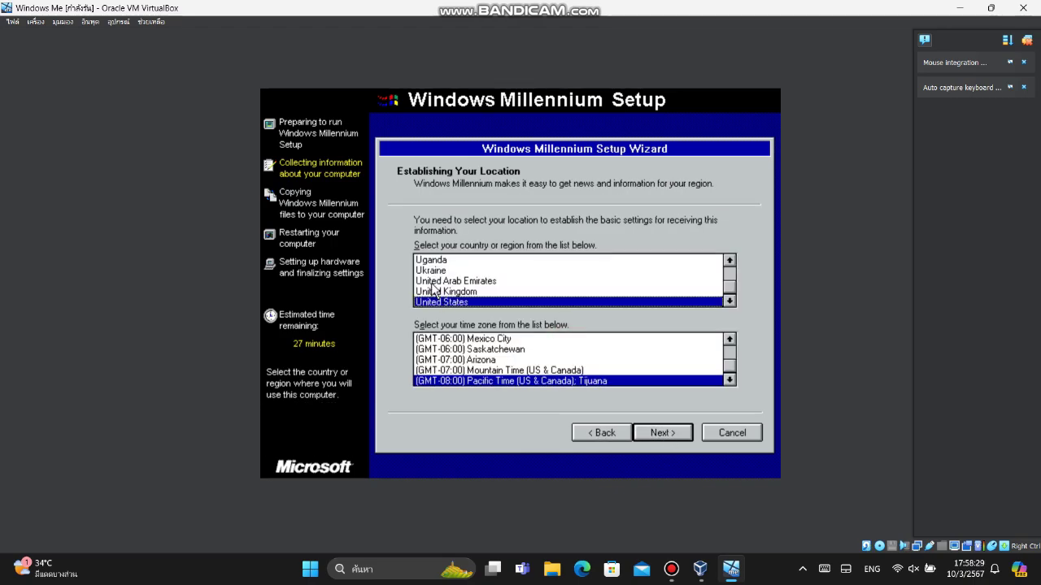
left_click(655, 433)
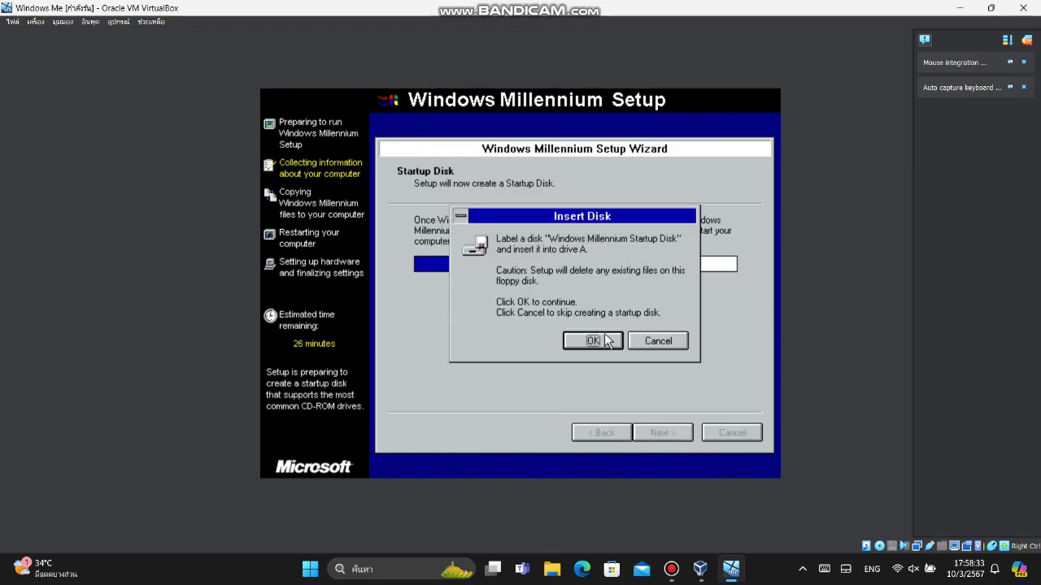
Skip creating the startup disk and begin copying the Windows Millennium files
left_click(593, 340)
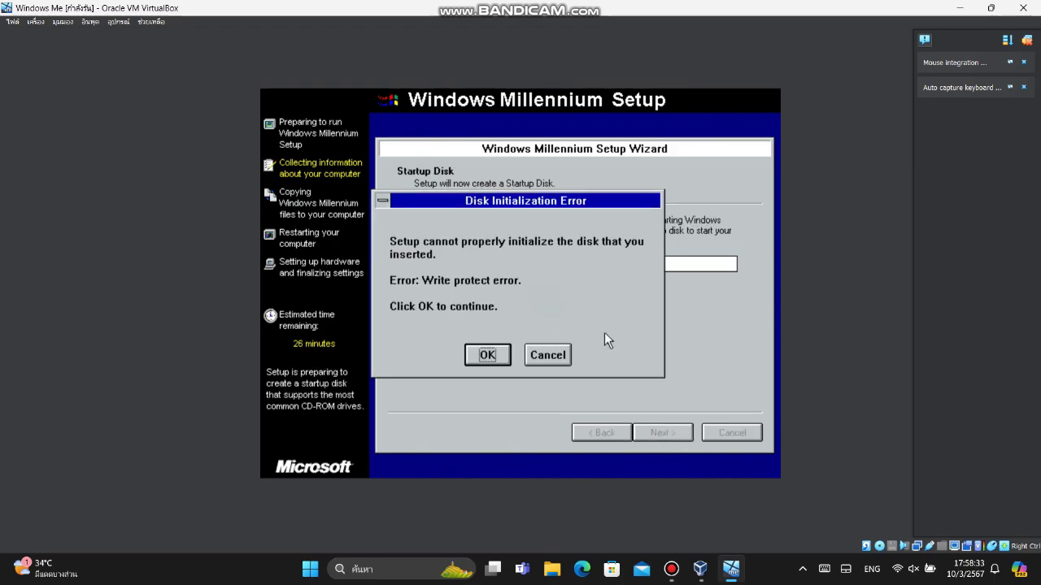
left_click(479, 362)
left_click(680, 340)
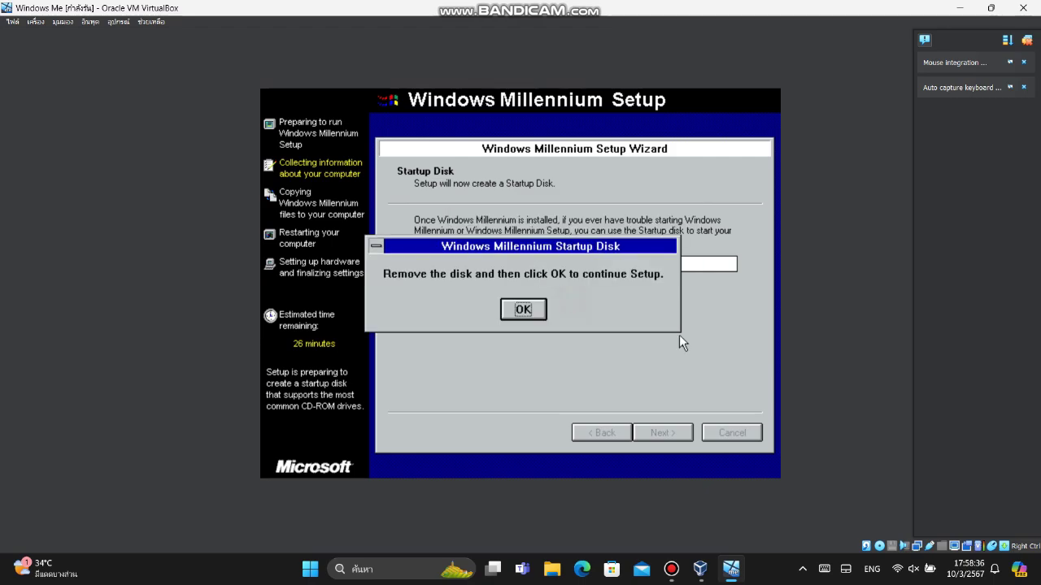
left_click(524, 315)
left_click(648, 433)
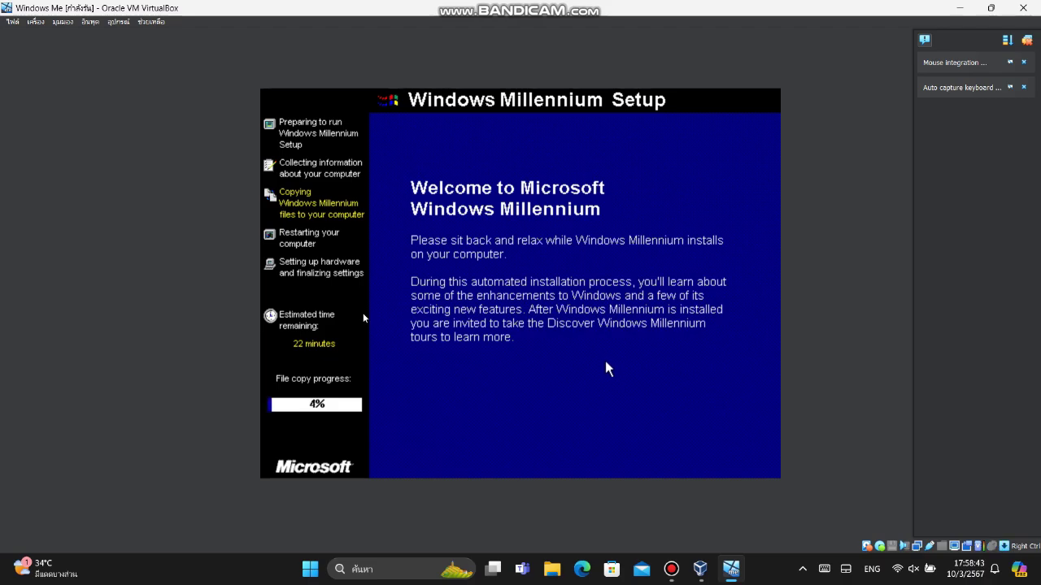
left_click(671, 569)
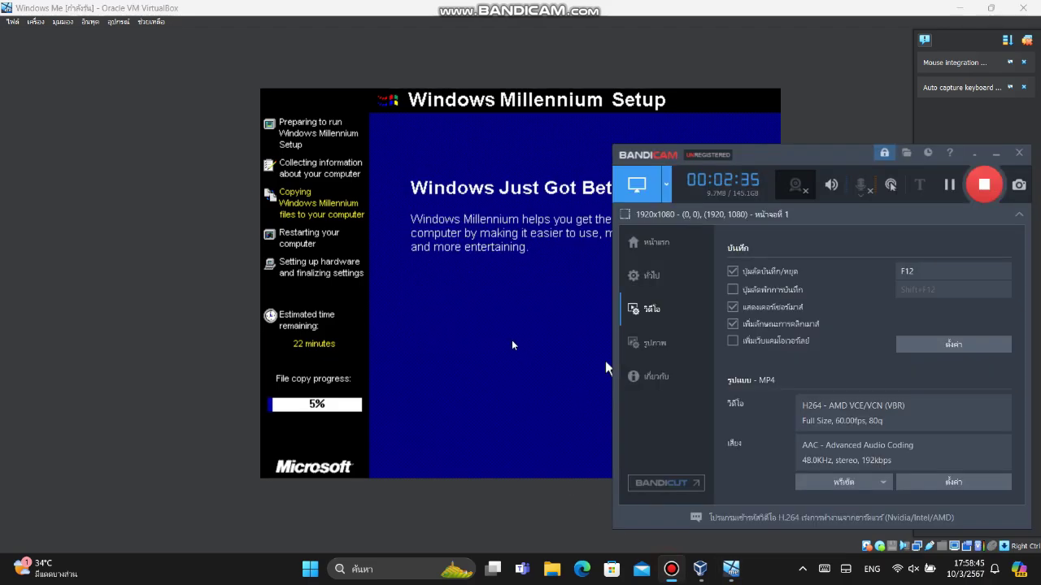
left_click(605, 363)
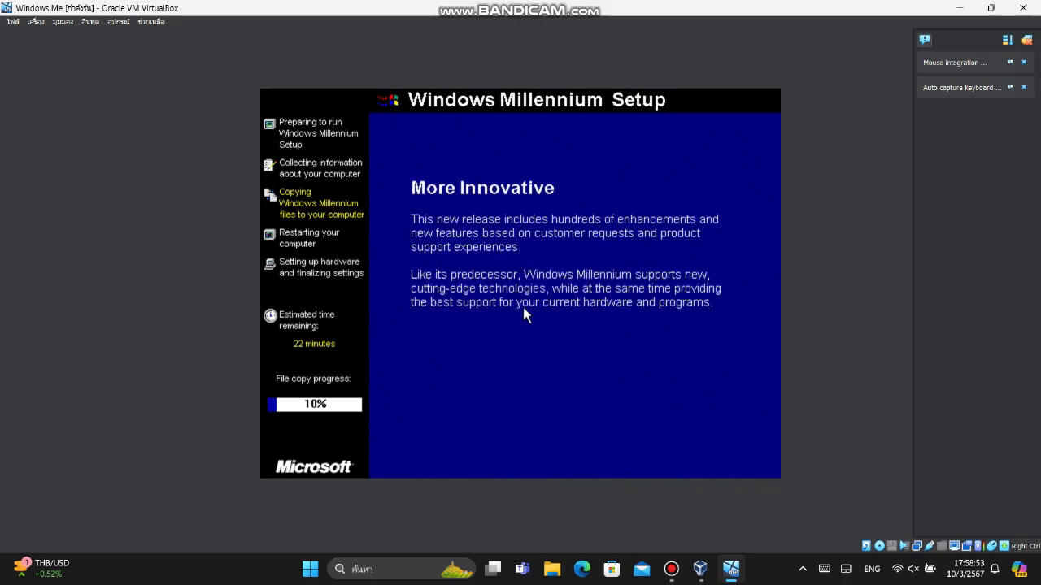
left_click(121, 22)
mouse_move(260, 73)
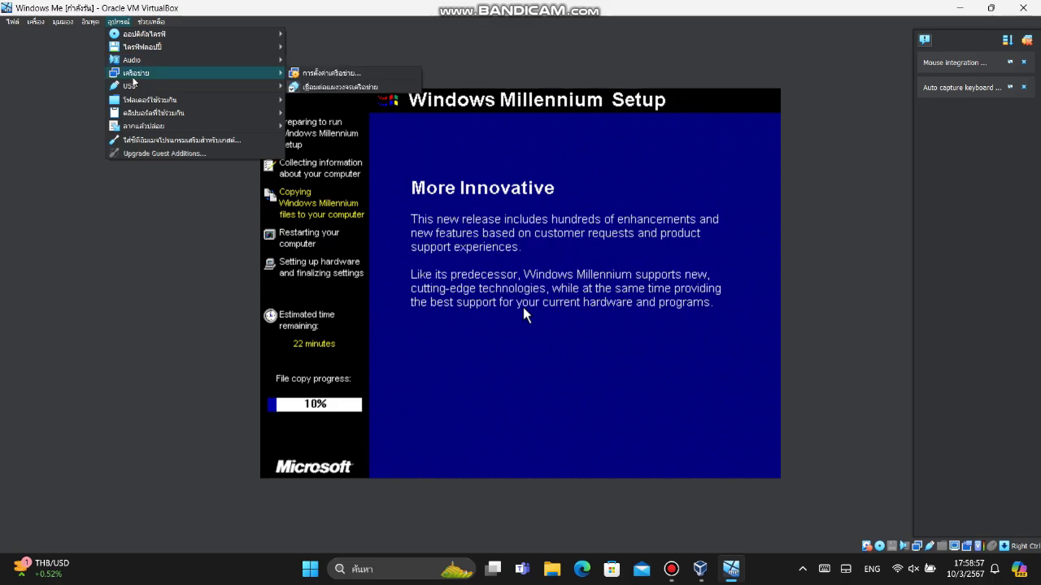
left_click(307, 74)
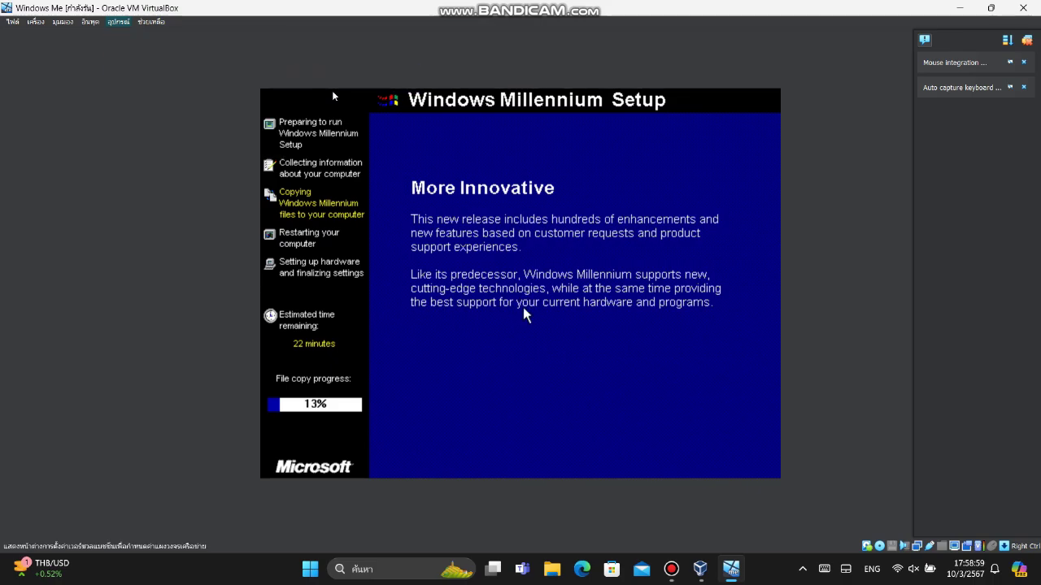
left_click(704, 133)
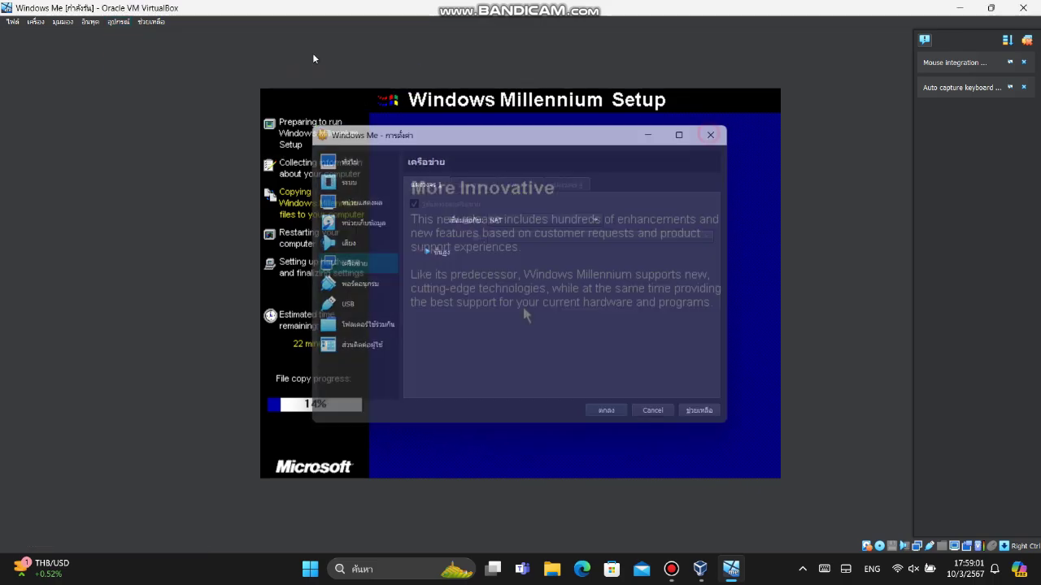
left_click(119, 24)
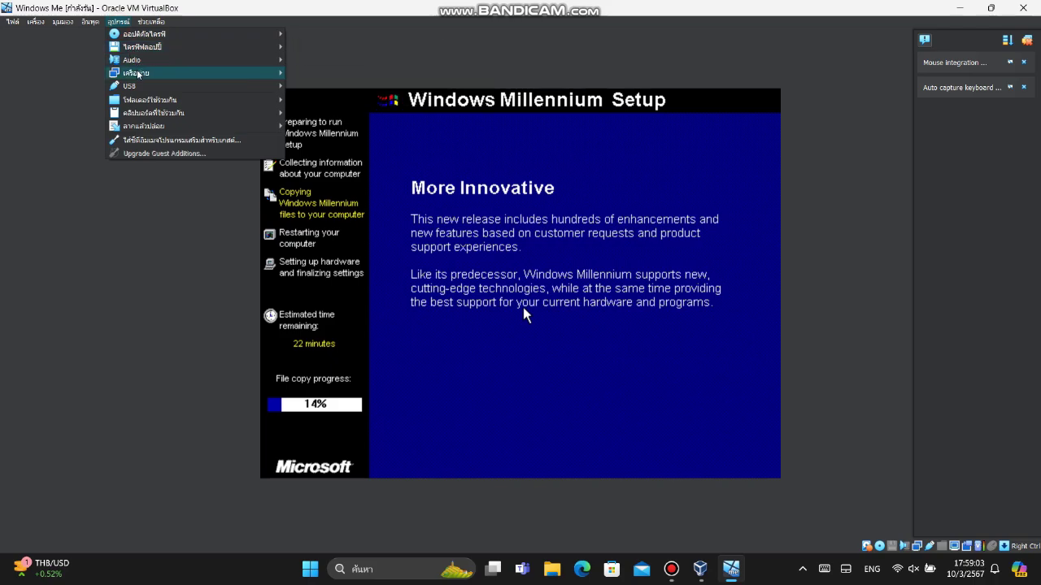
mouse_move(261, 75)
left_click(523, 308)
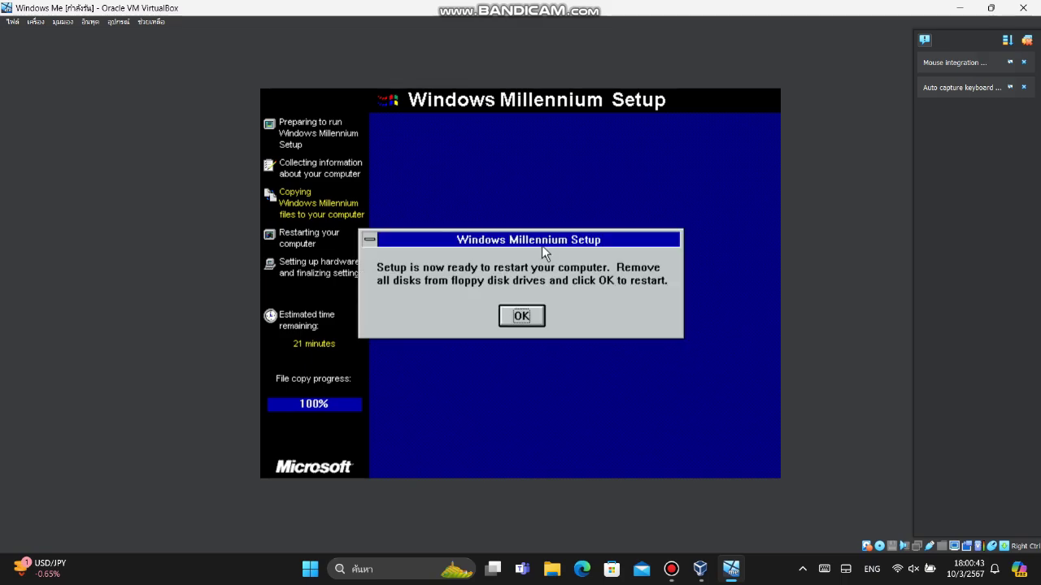
Acknowledge the restart prompt and restart the virtual machine now
left_click(521, 315)
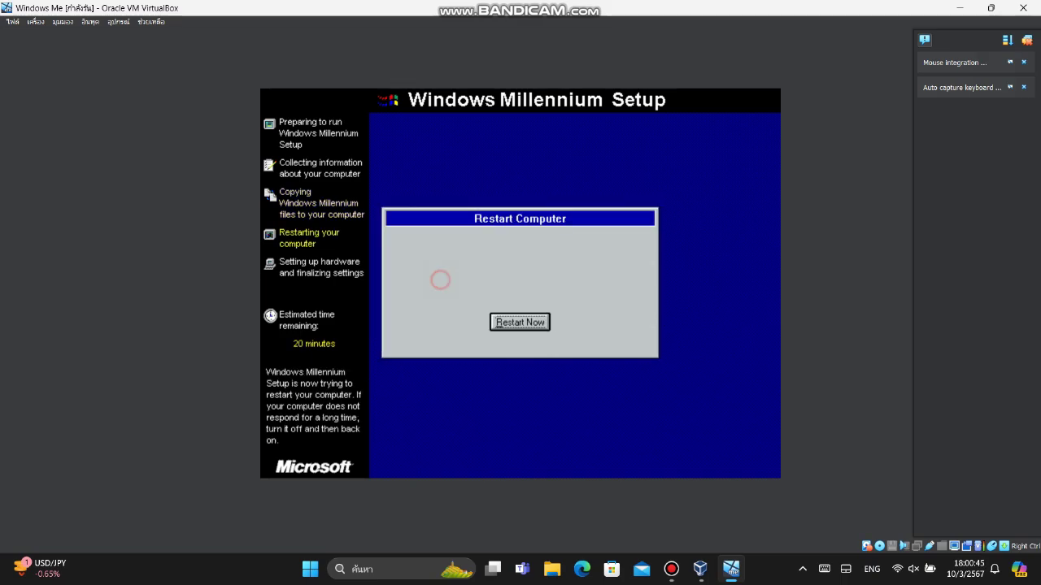
left_click(516, 323)
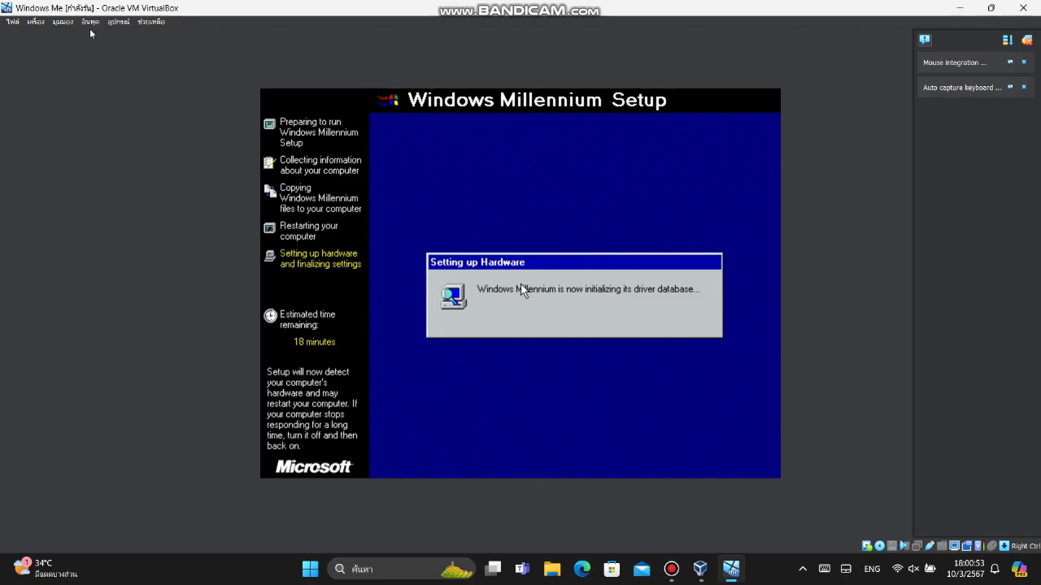
Look at the Input > Keyboard options, close the menu, and wait for hardware detection
left_click(90, 21)
mouse_move(97, 37)
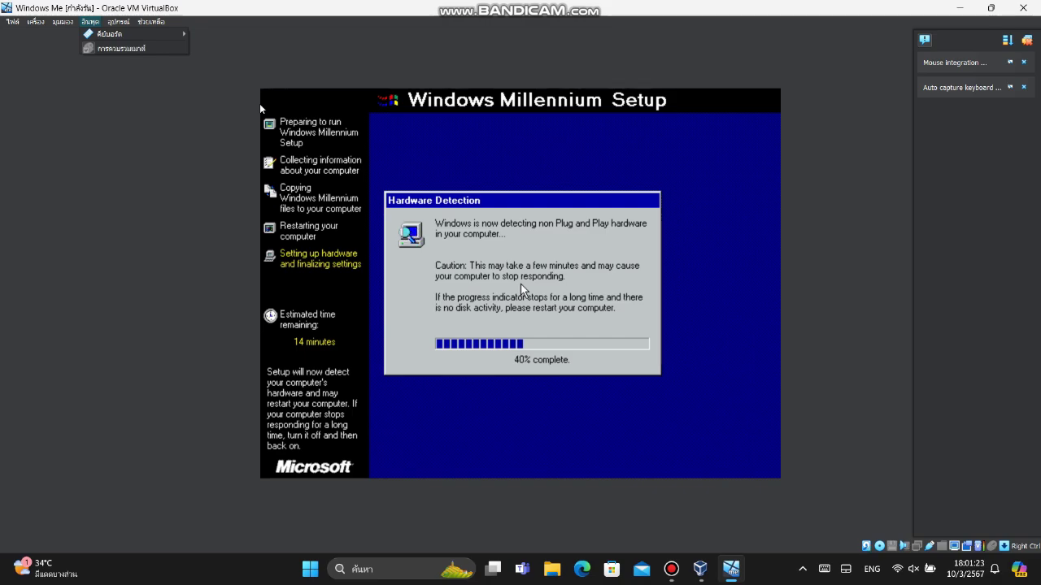
left_click(260, 108)
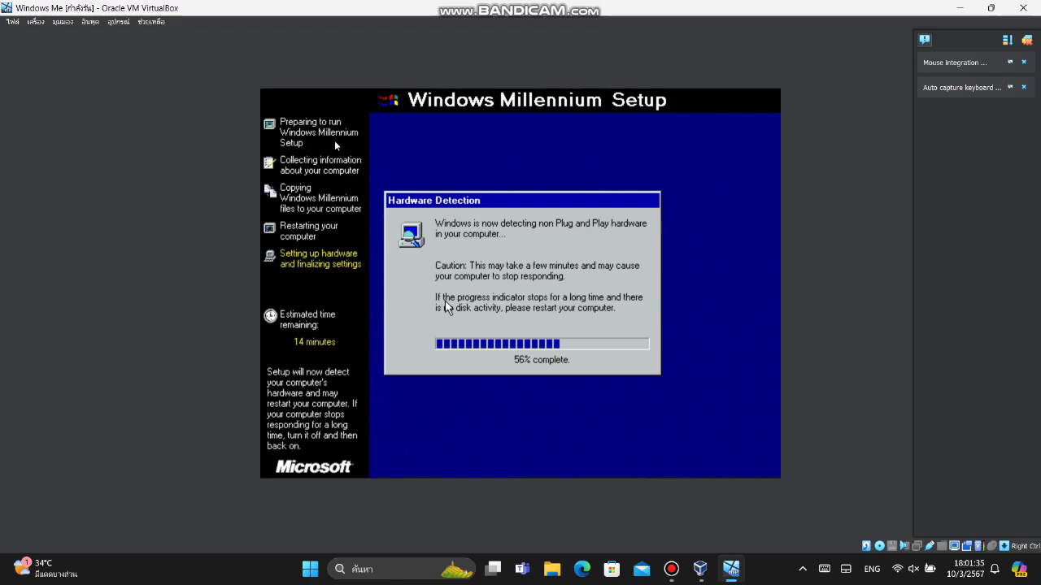
mouse_move(422, 5)
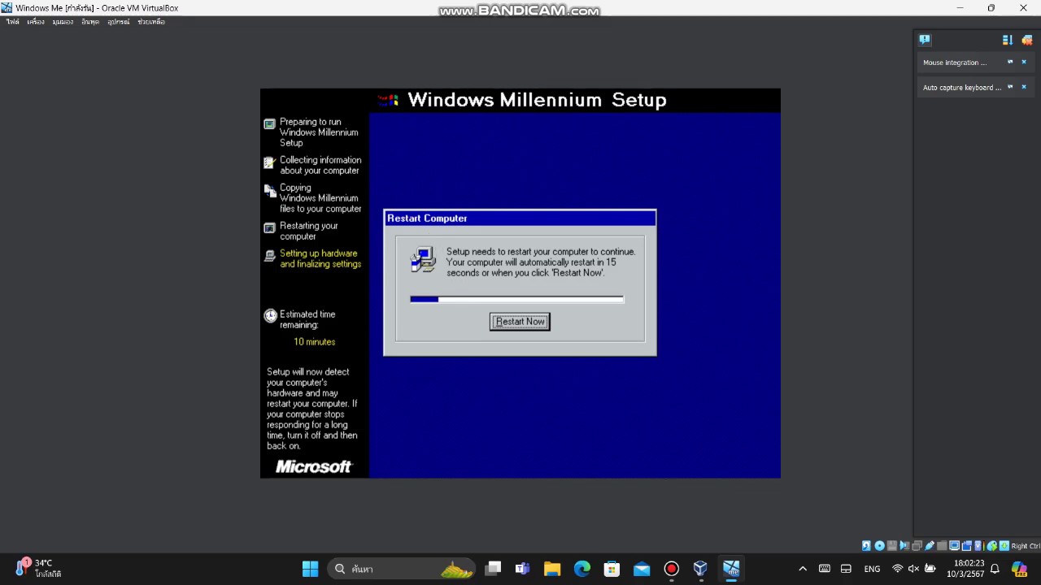
Toggle mouse integration from the Input menu and restart the guest
left_click(91, 23)
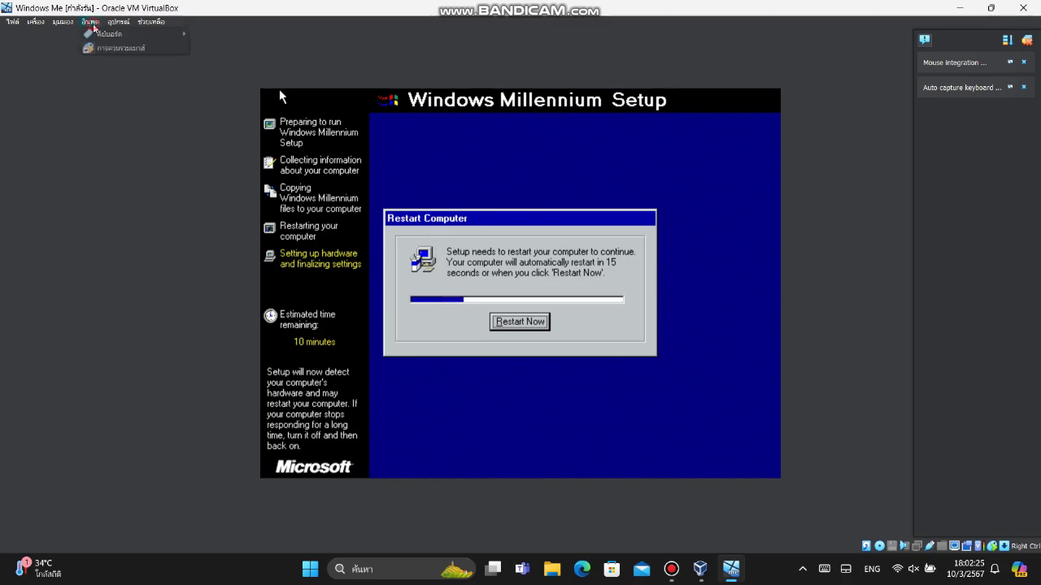
left_click(114, 48)
left_click(537, 321)
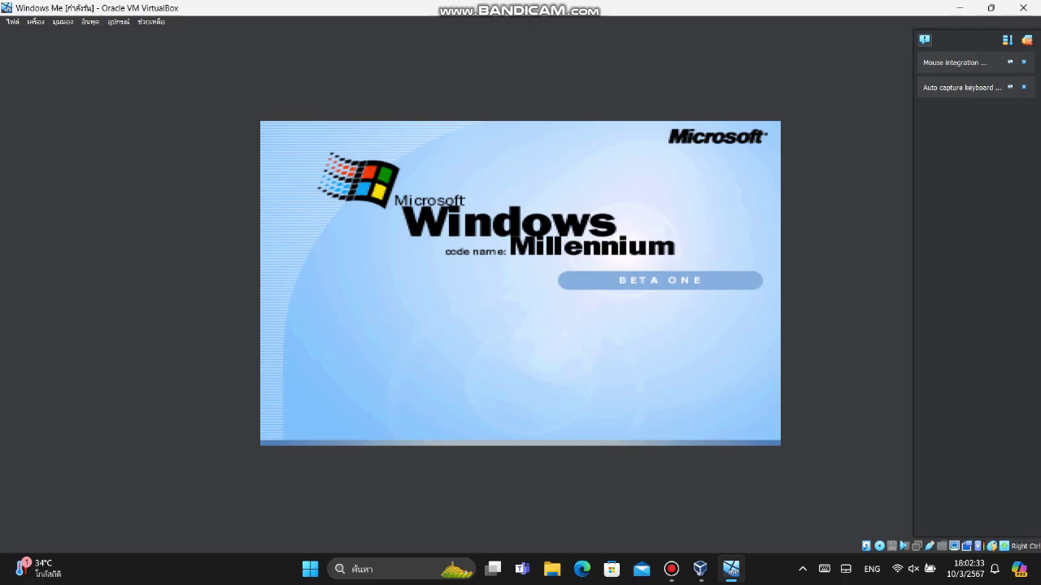
Dismiss the VirtualBox host notification messages while setup updates system settings
left_click(1026, 40)
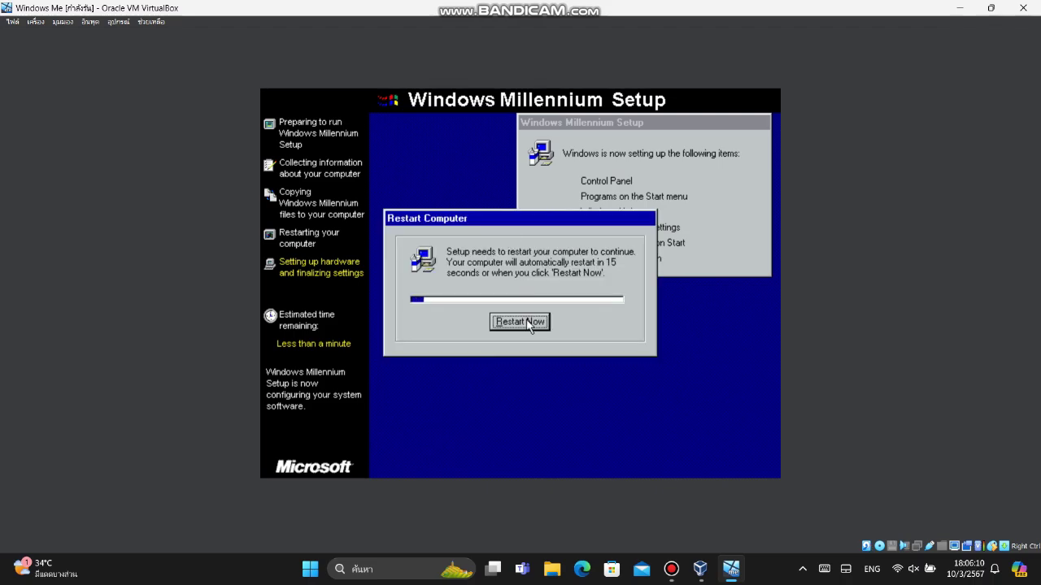
Restart the guest from the Restart Computer prompt once setup finishes configuring items
left_click(521, 321)
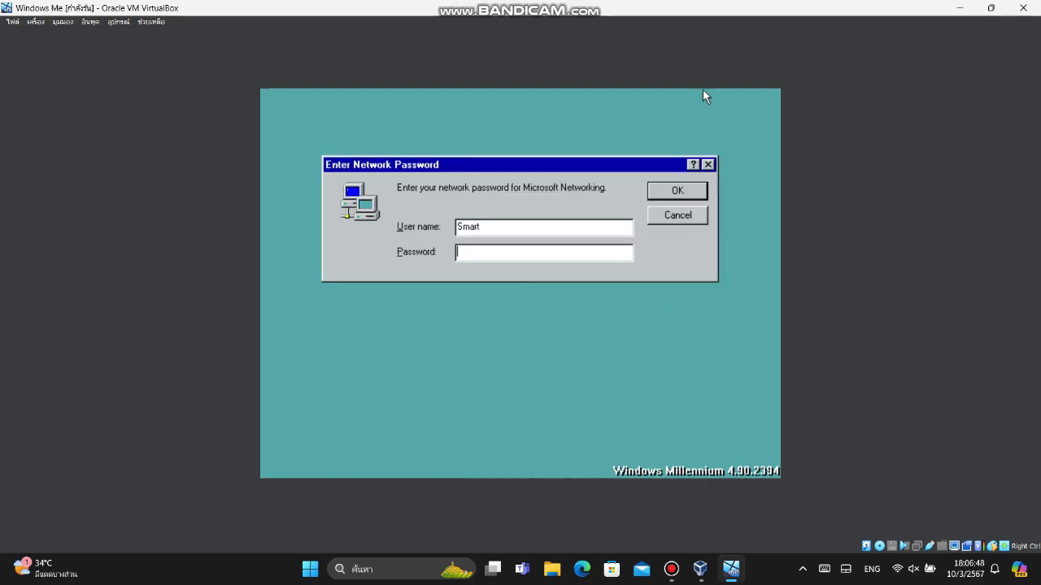
Accept the Enter Network Password prompt with a blank password to reach the Windows Me desktop
left_click(665, 184)
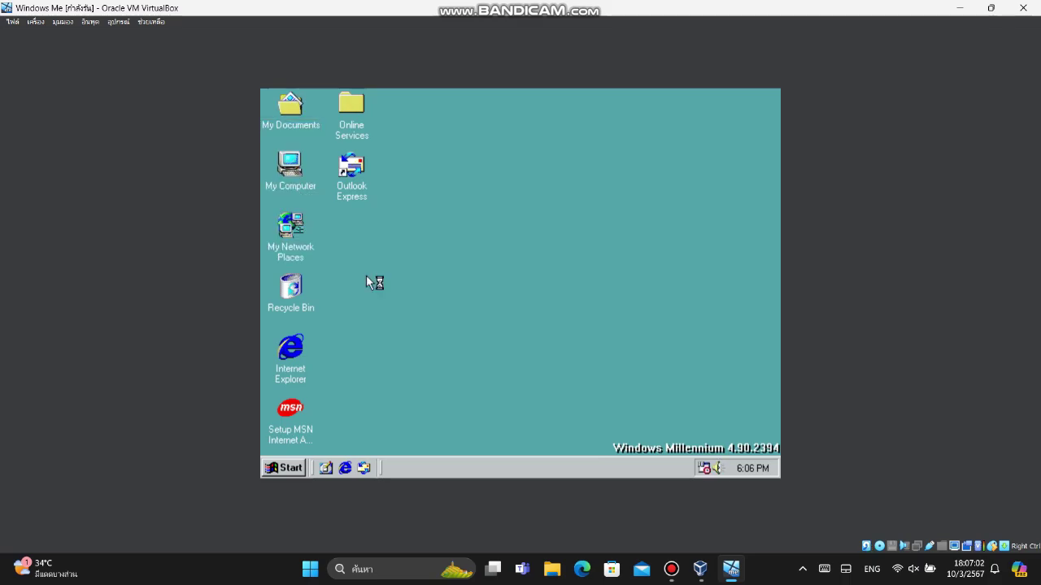
Check My Computer's System Properties (version 4.90.2394, 128.0 MB RAM), including the Device Manager, Hardware Profiles and Performance tabs, then close them
right_click(295, 151)
left_click(338, 277)
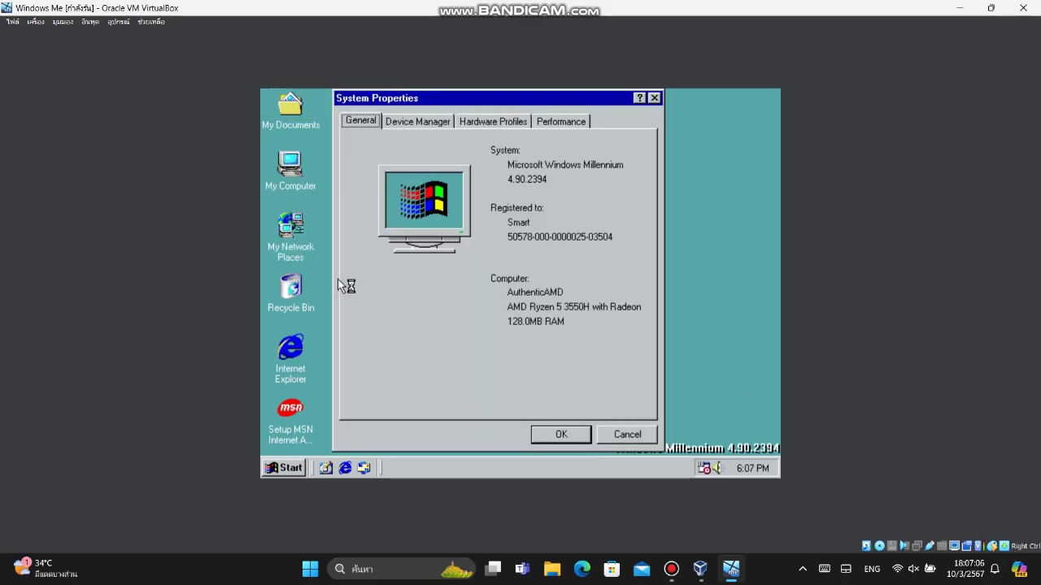
left_click(414, 122)
left_click(490, 122)
left_click(579, 121)
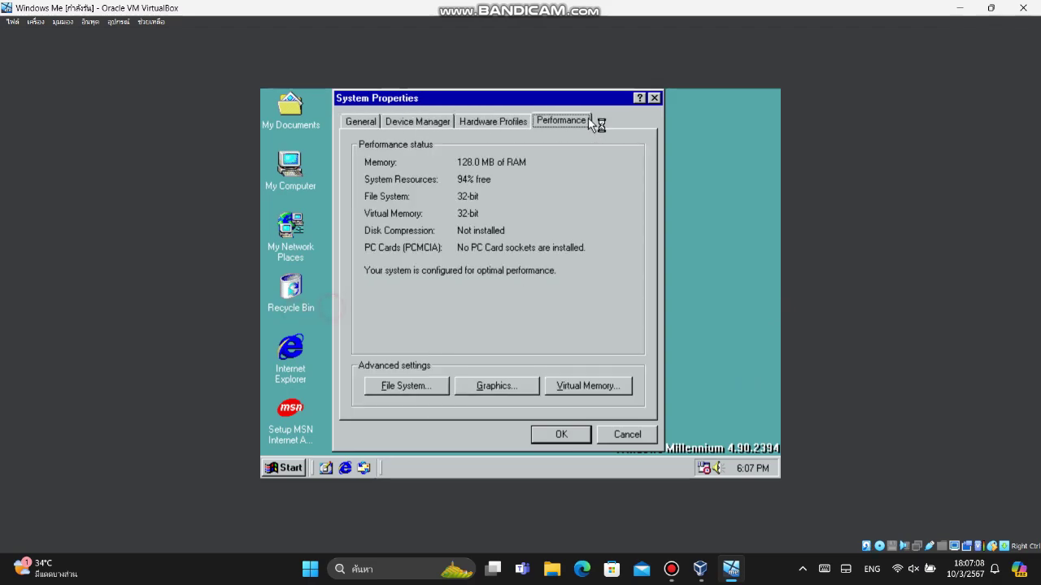
left_click(654, 99)
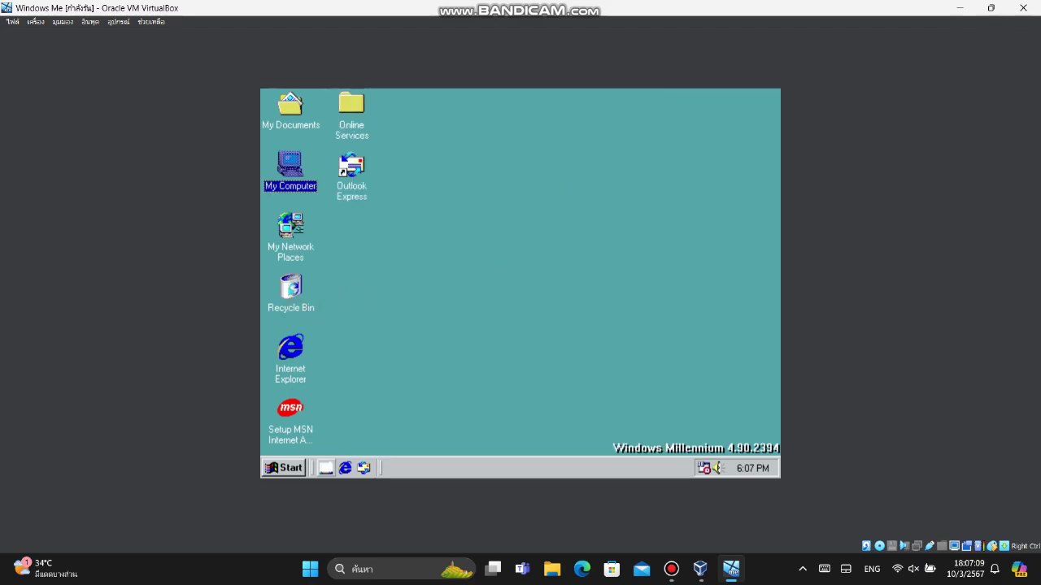
left_click(272, 470)
key("Down")
key("Return")
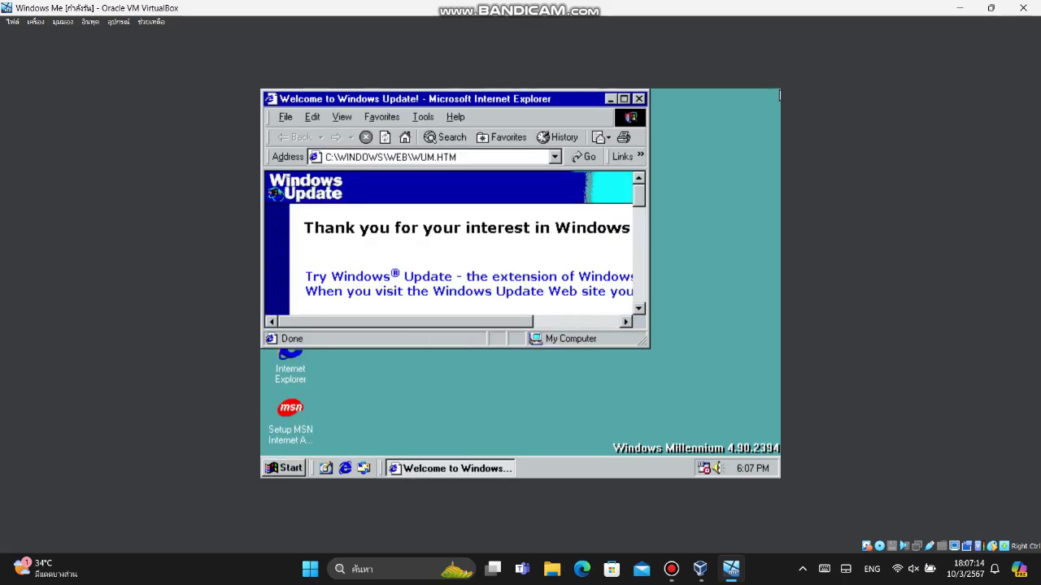
left_click(640, 99)
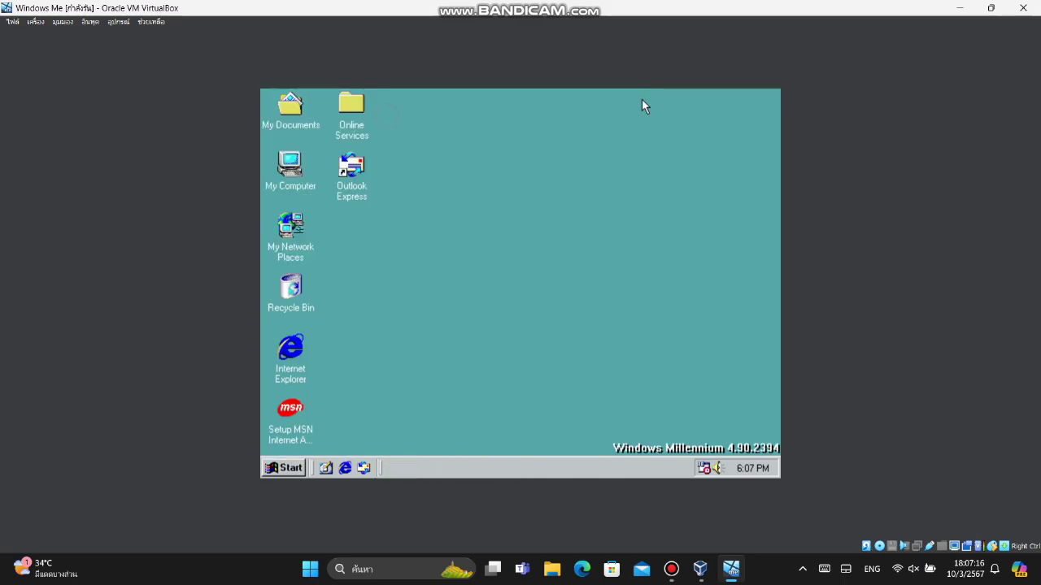
left_click(285, 468)
left_click(349, 222)
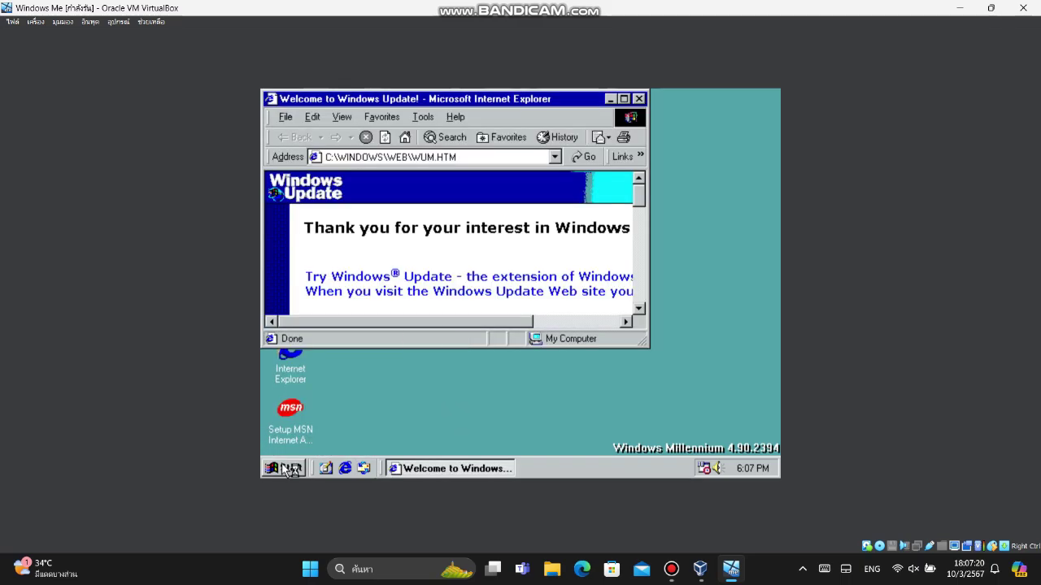
left_click(640, 99)
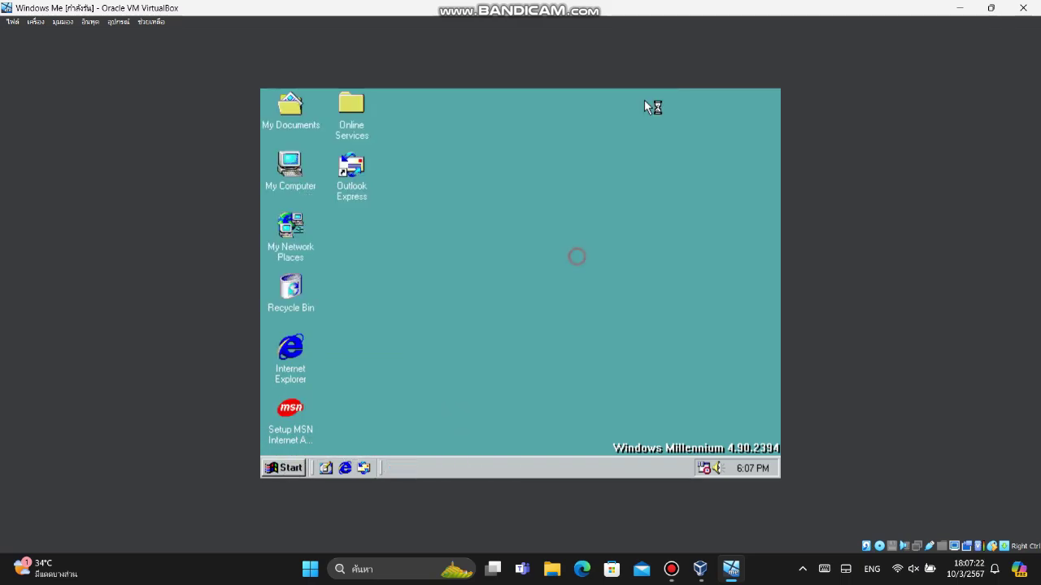
left_click(269, 472)
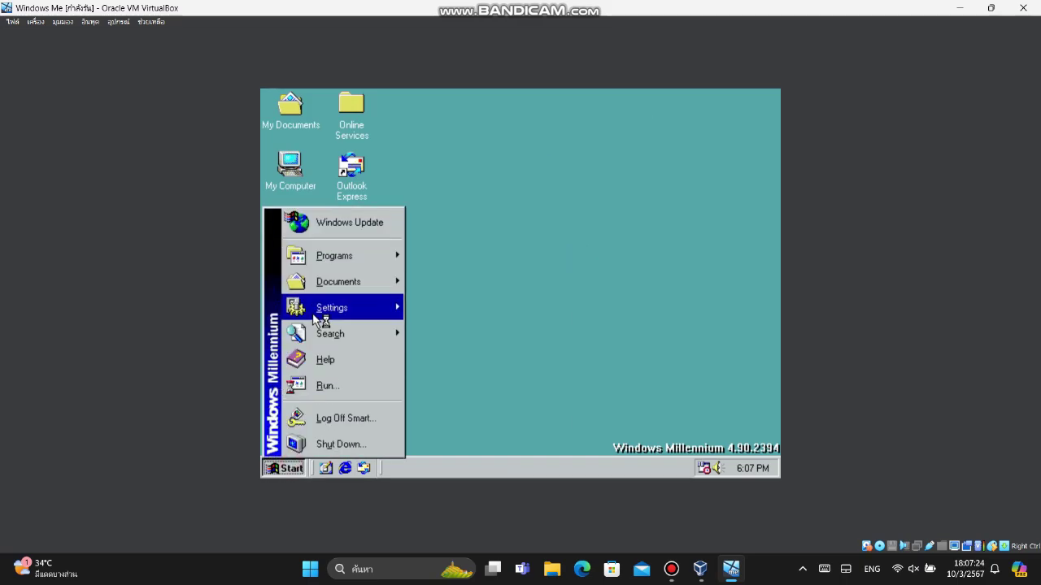
left_click(321, 387)
type("winver")
key("Return")
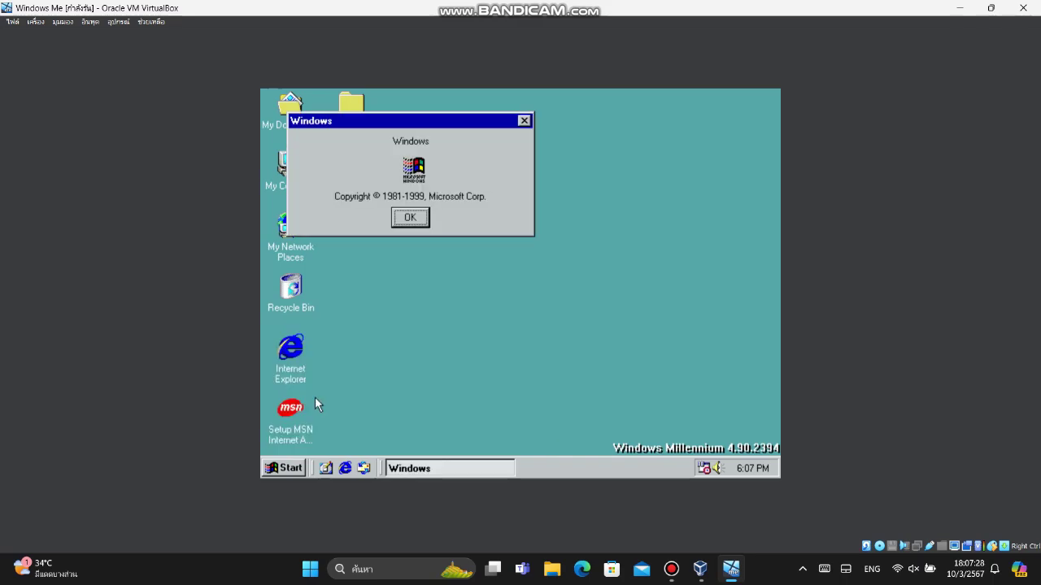
left_click(411, 218)
double_click(293, 293)
left_click(735, 134)
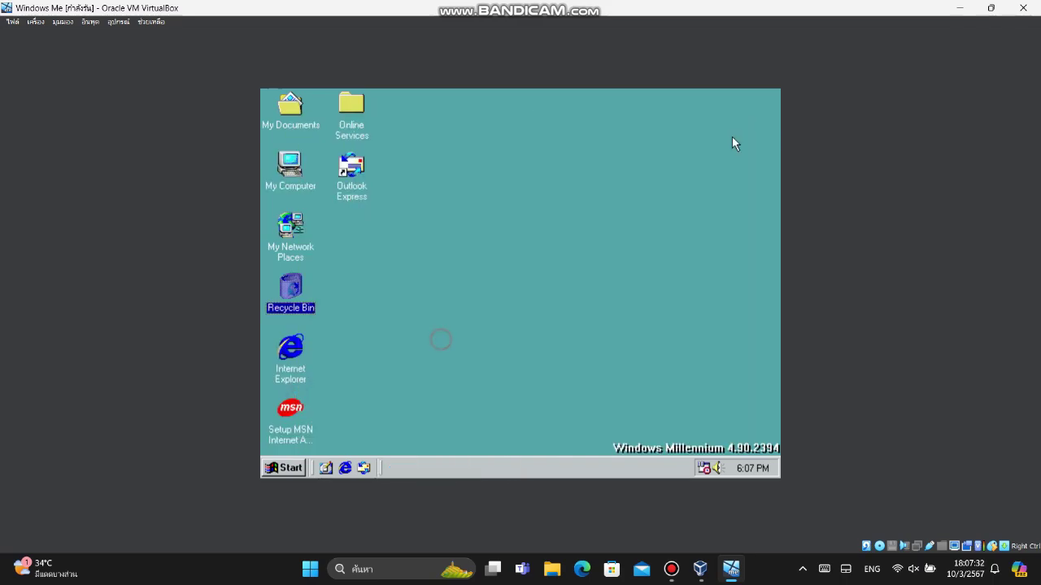
Open and close My Network Places, then shut down Windows from the Start menu
double_click(290, 232)
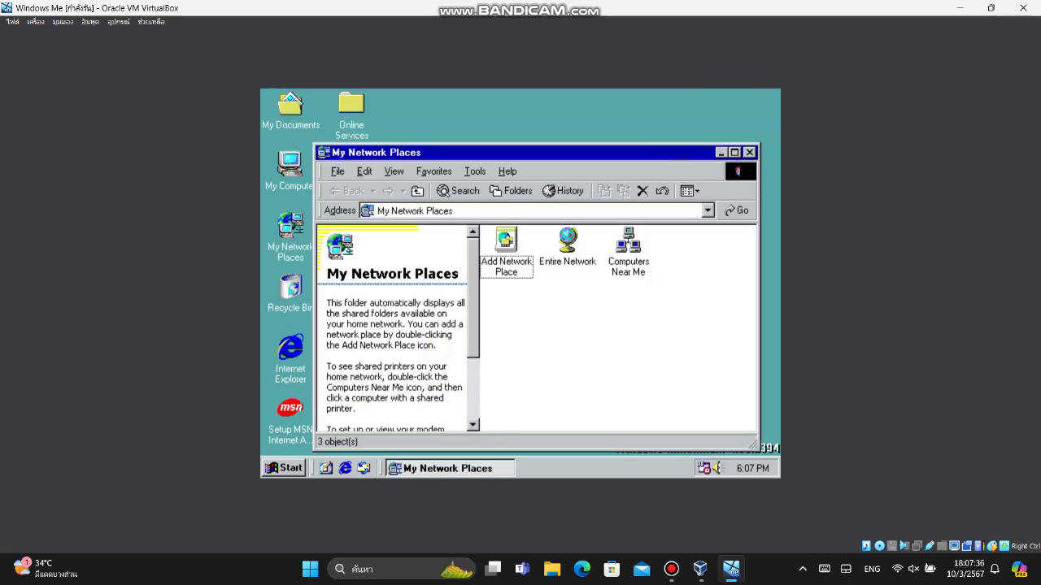
left_click(749, 152)
left_click(290, 467)
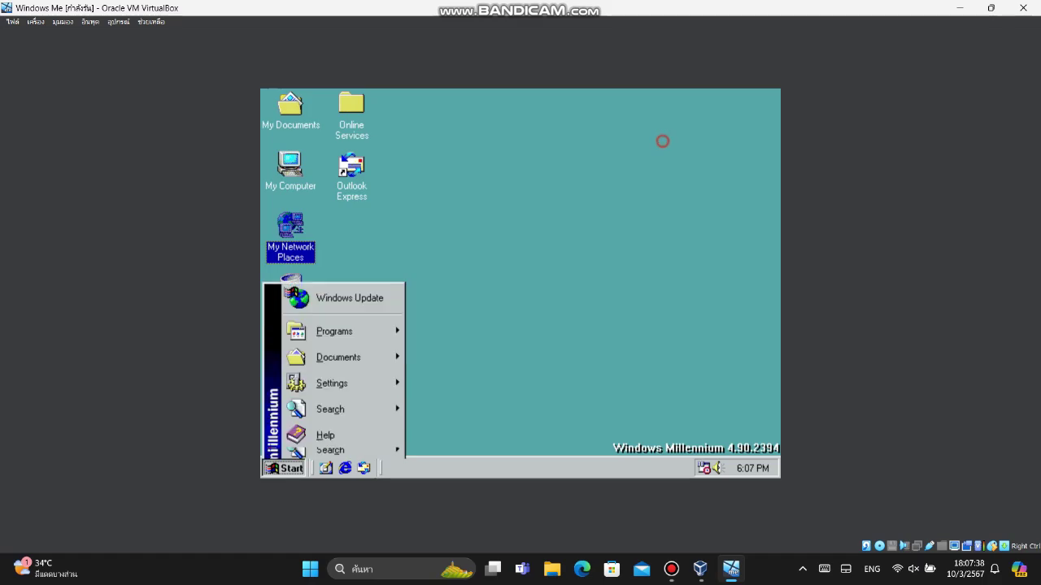
left_click(341, 444)
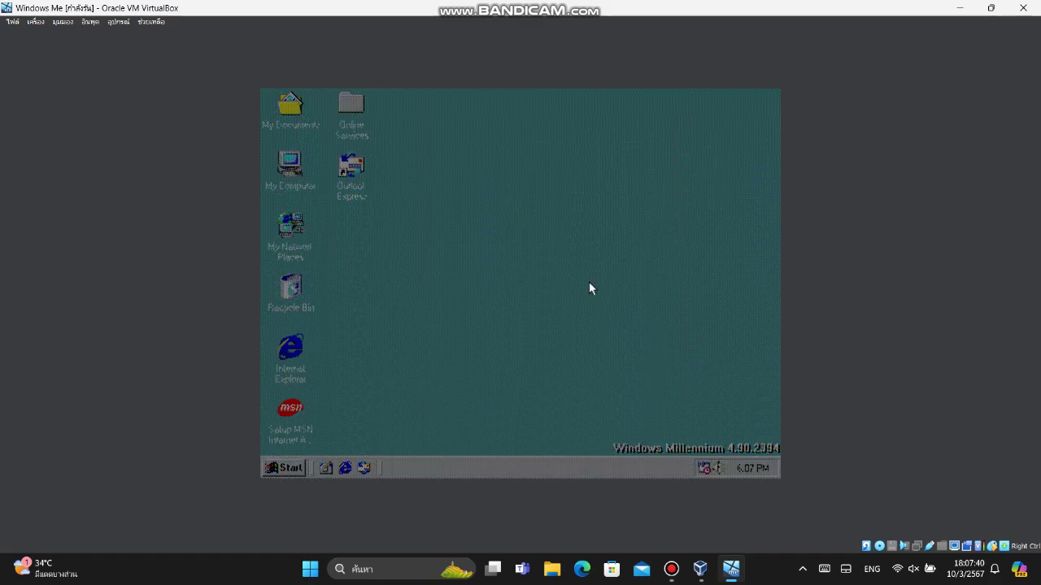
left_click(477, 327)
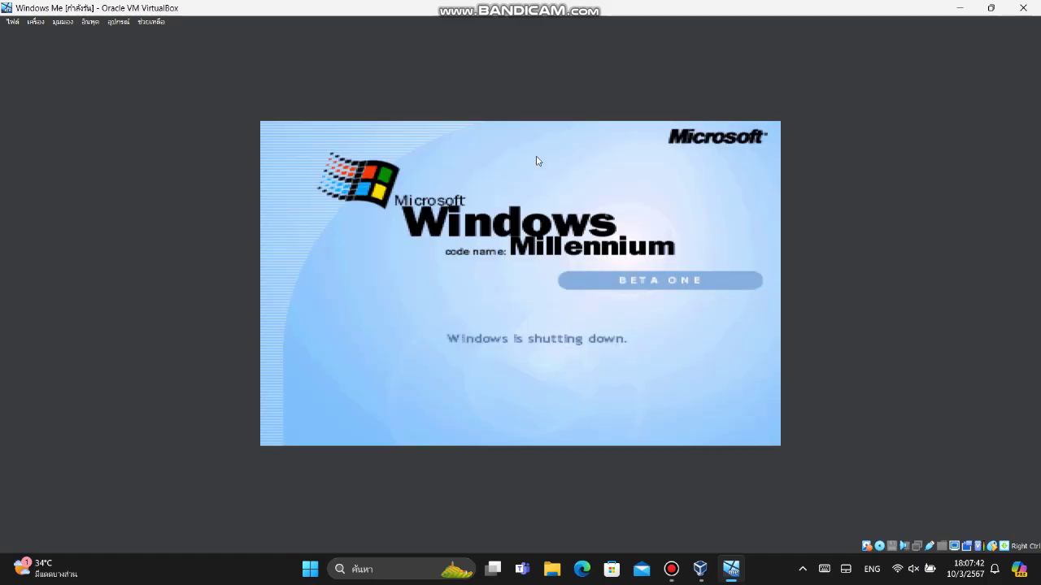